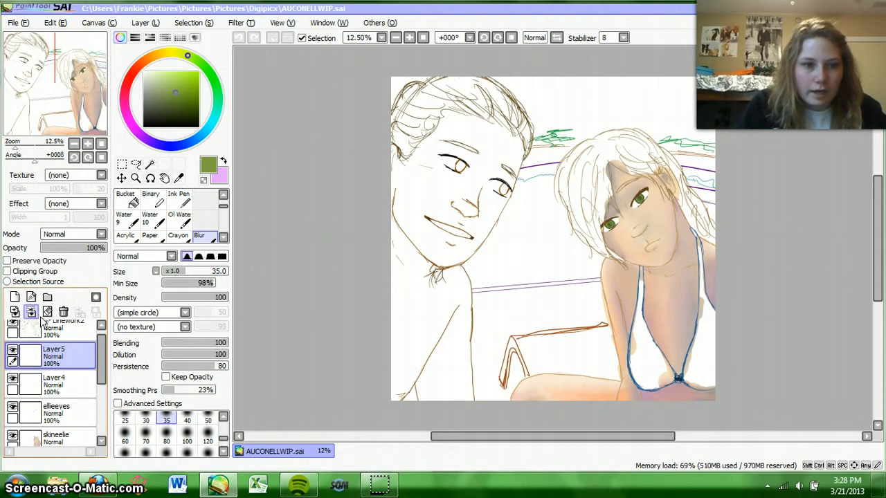
Step: Move Layer4 above Layer5, merge the two, and merge the result down into the existing layers
drag(63, 382, 72, 357)
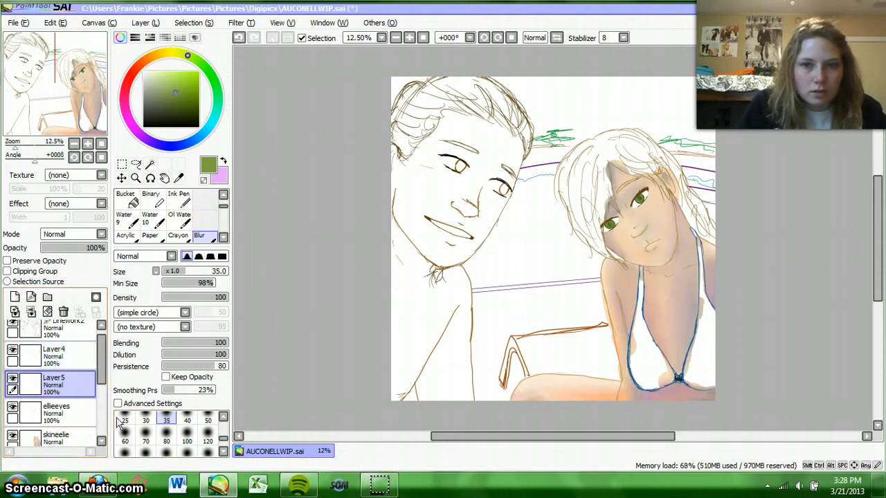
click(49, 349)
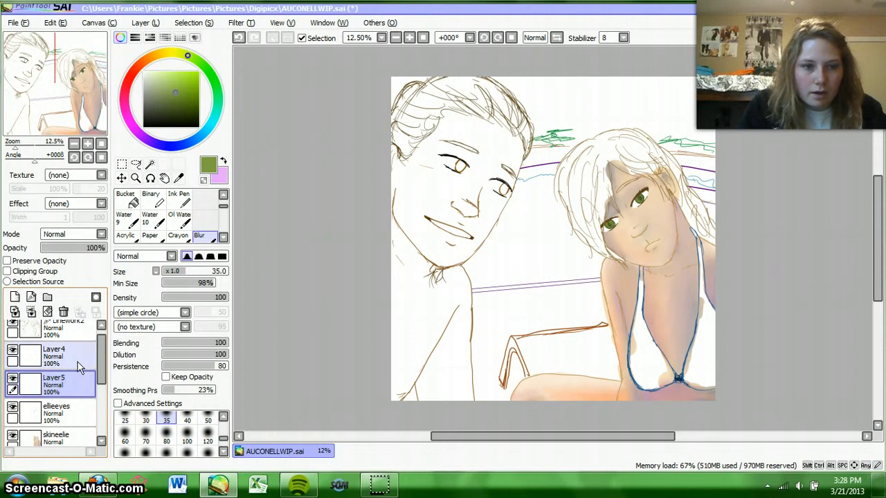
click(31, 312)
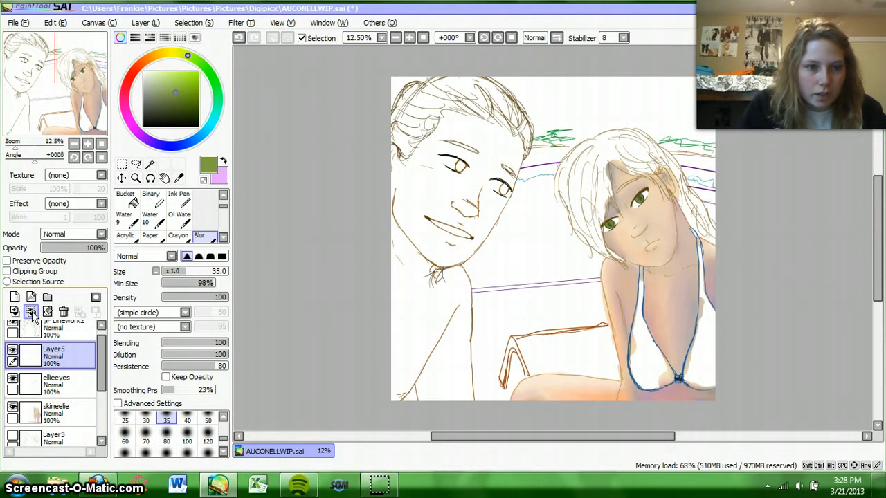
click(32, 313)
click(74, 385)
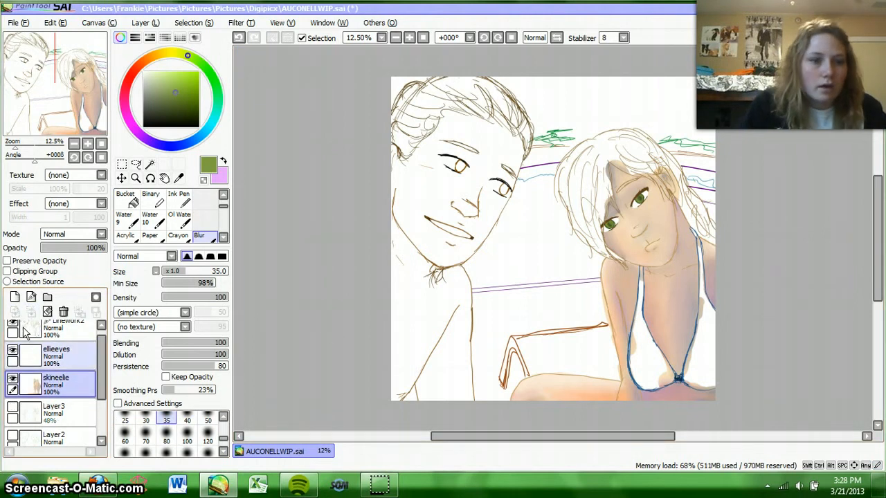
Step: Add a new layer above skineelie and mix a light peach-orange based on a skin tone sampled from the blonde woman's chest
click(14, 297)
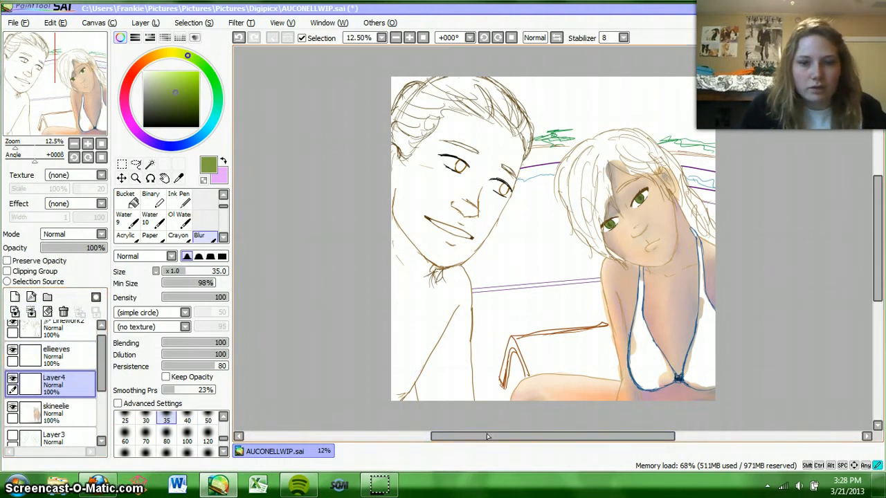
drag(460, 437, 506, 437)
click(409, 38)
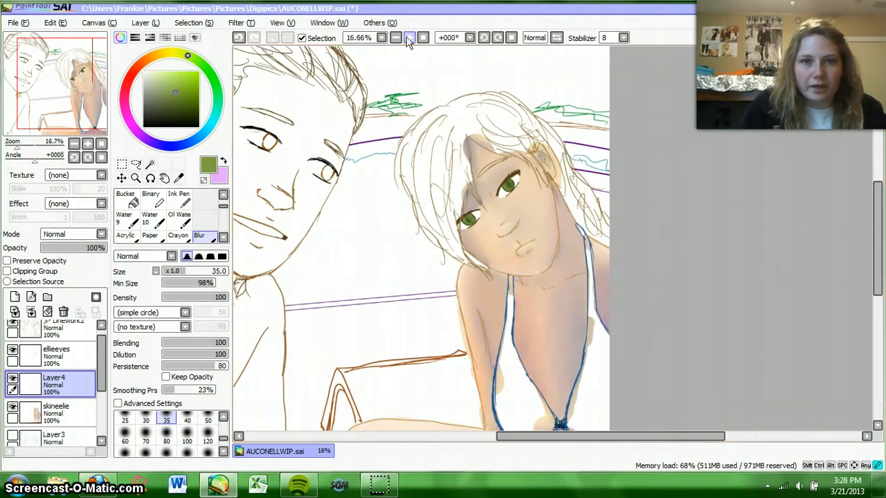
click(180, 178)
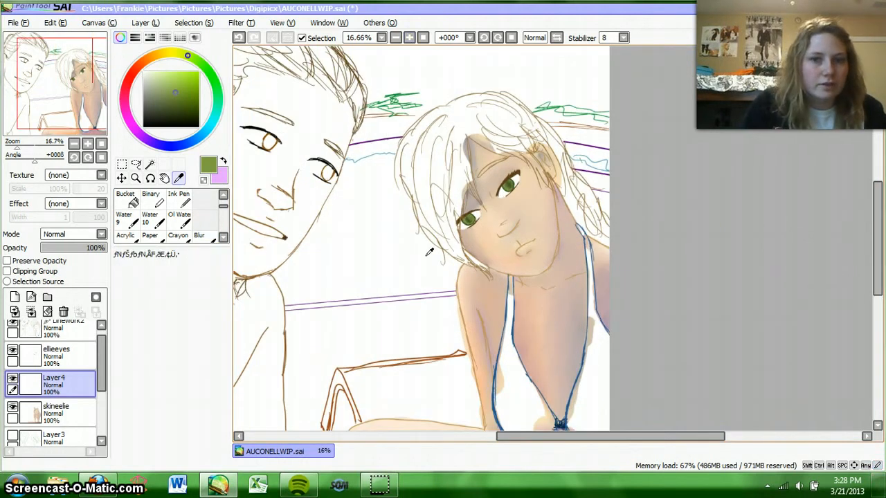
click(568, 312)
click(149, 60)
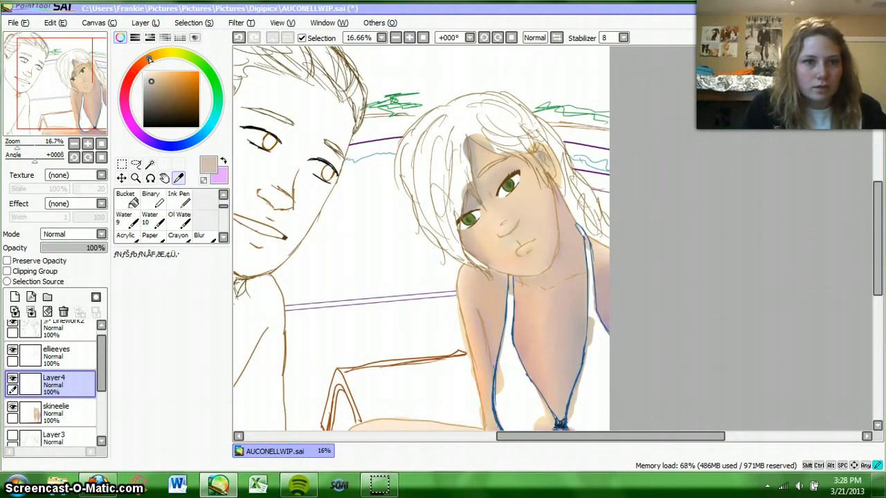
drag(161, 86, 166, 74)
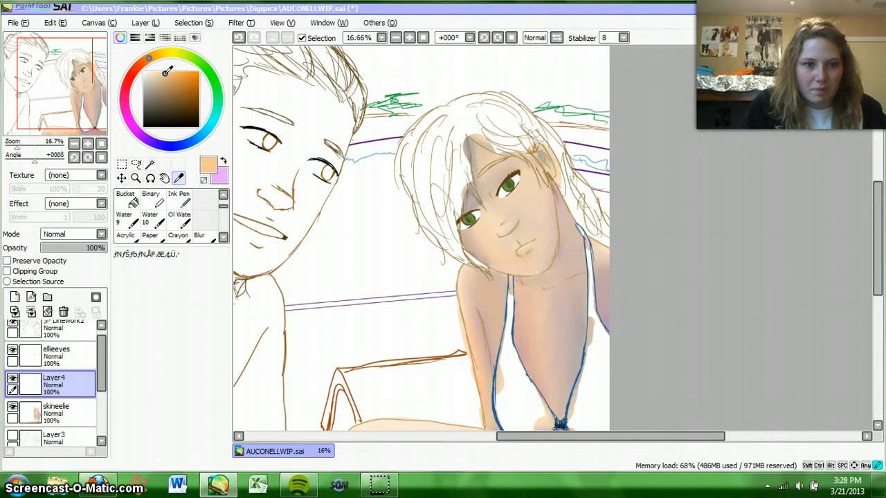
Step: Paint peach highlights on the woman's chest, arm, face and neck with the Water brush at size 40
scroll(216, 208, up, 2)
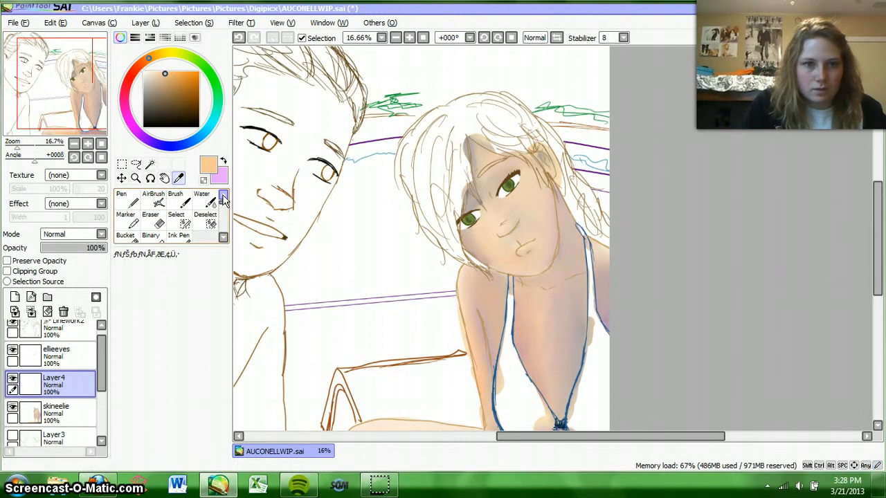
click(201, 200)
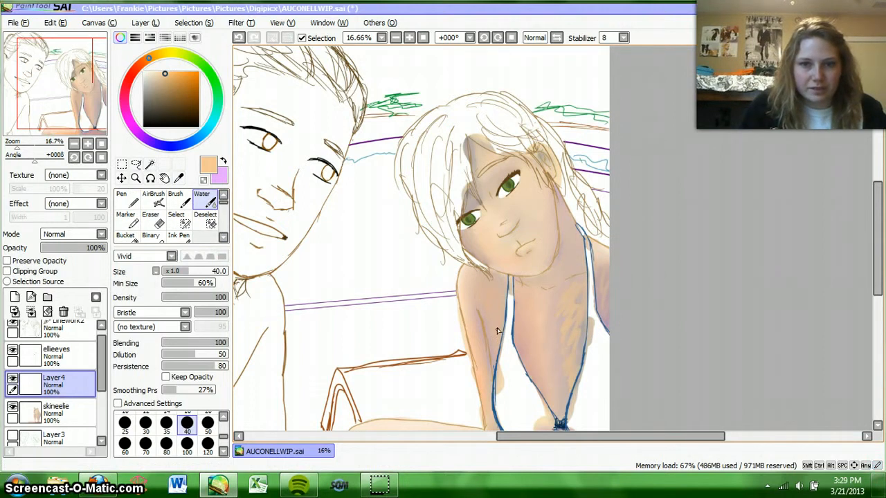
mouse_move(495, 316)
mouse_down()
mouse_move(488, 323)
mouse_move(501, 294)
mouse_up()
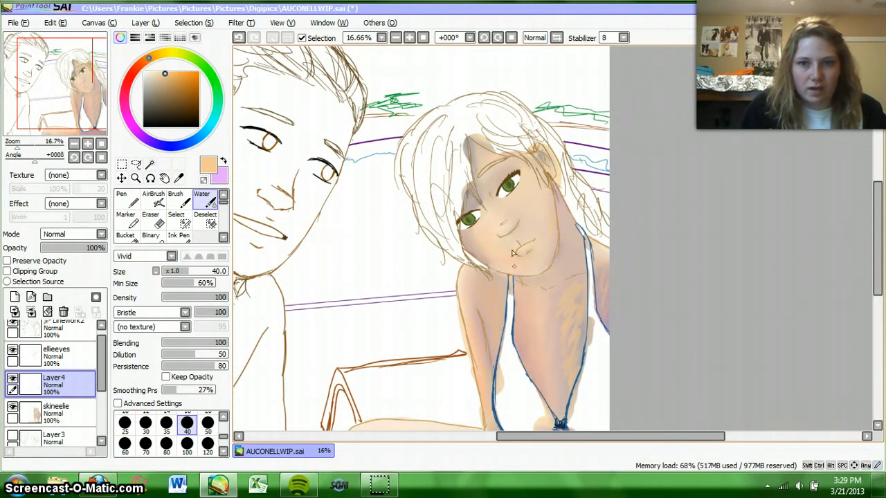
mouse_move(476, 209)
mouse_down()
mouse_move(476, 195)
mouse_move(467, 213)
mouse_up()
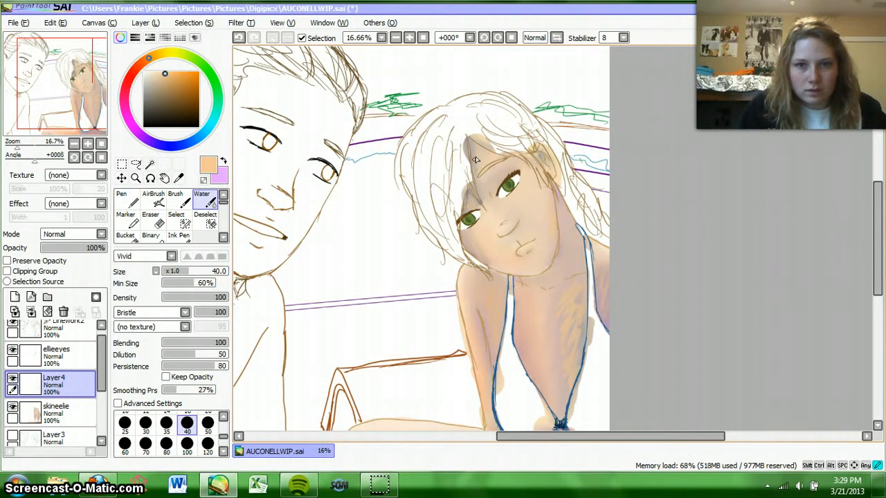
drag(579, 261, 562, 263)
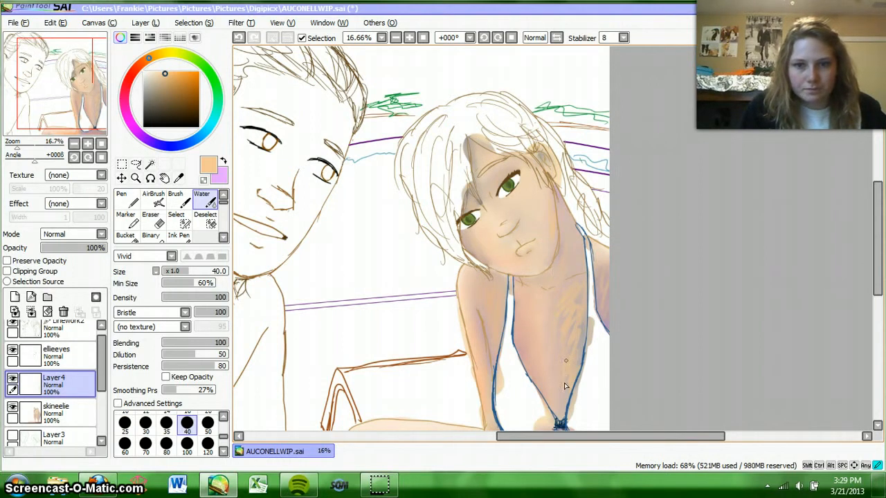
drag(576, 319, 566, 343)
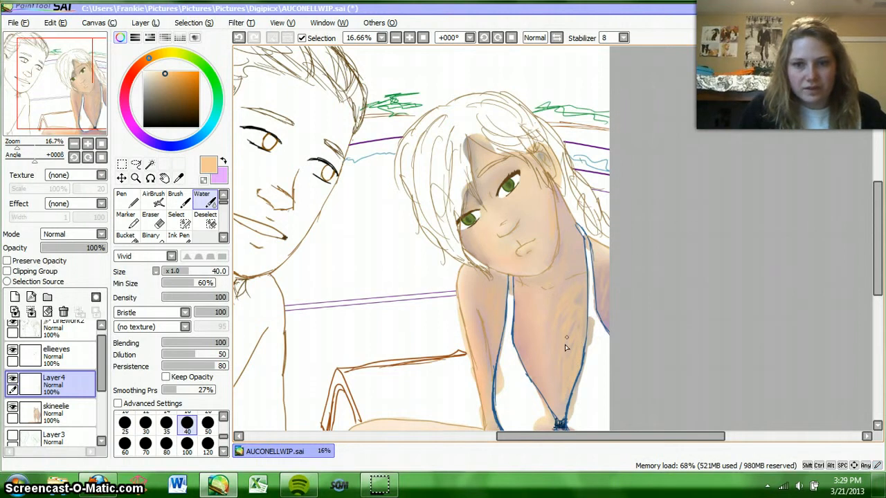
Step: Blend the peach highlights into the skin using the Blur brush at size 100
drag(876, 246, 877, 282)
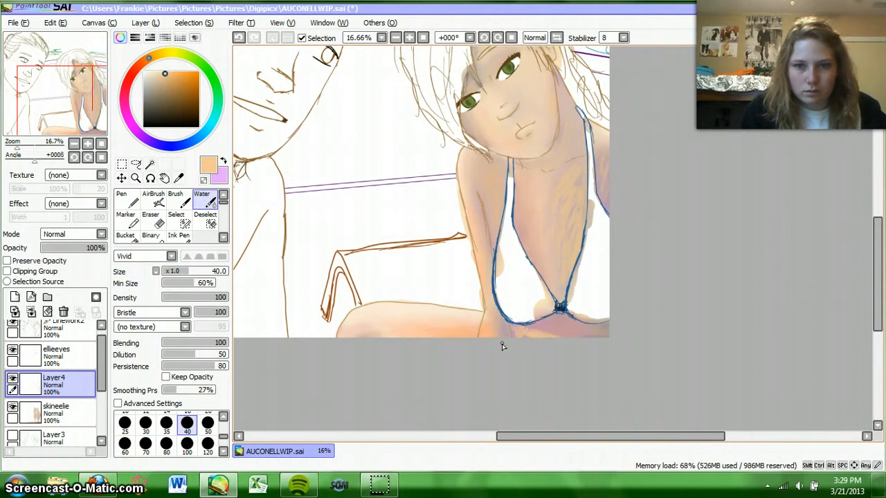
click(223, 237)
click(223, 238)
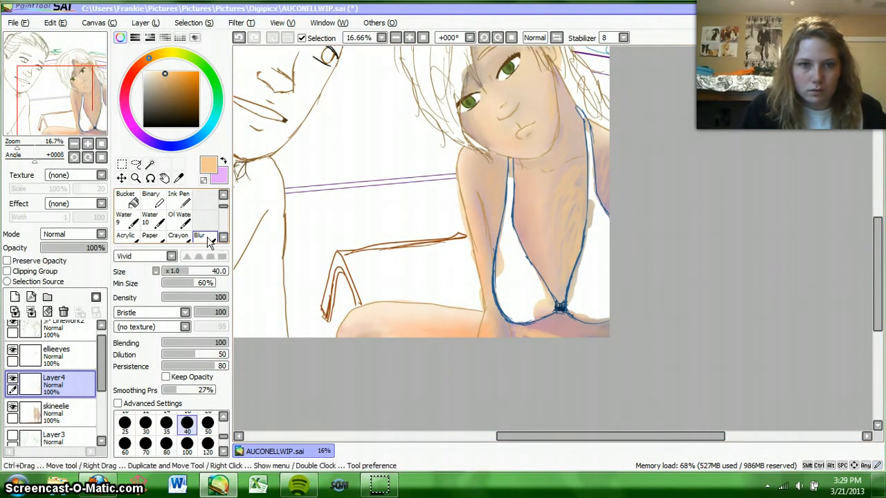
click(199, 236)
click(187, 436)
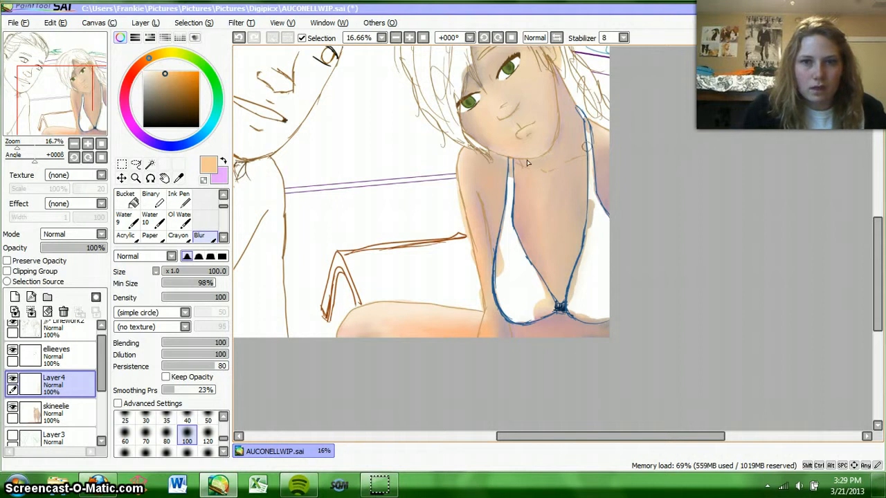
Step: On a new layer above Layer4, paint salmon-orange tones on the chest, neck, arm and lower torso with the Water brush at size 80
click(139, 66)
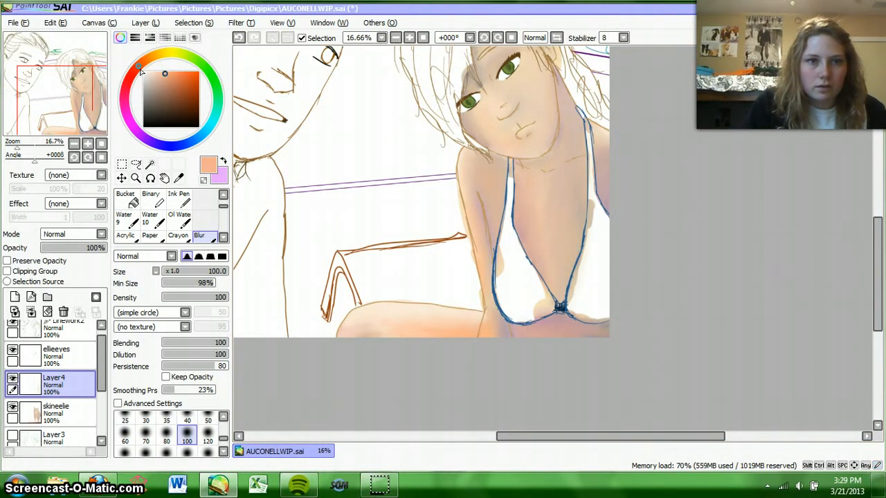
drag(161, 82, 179, 73)
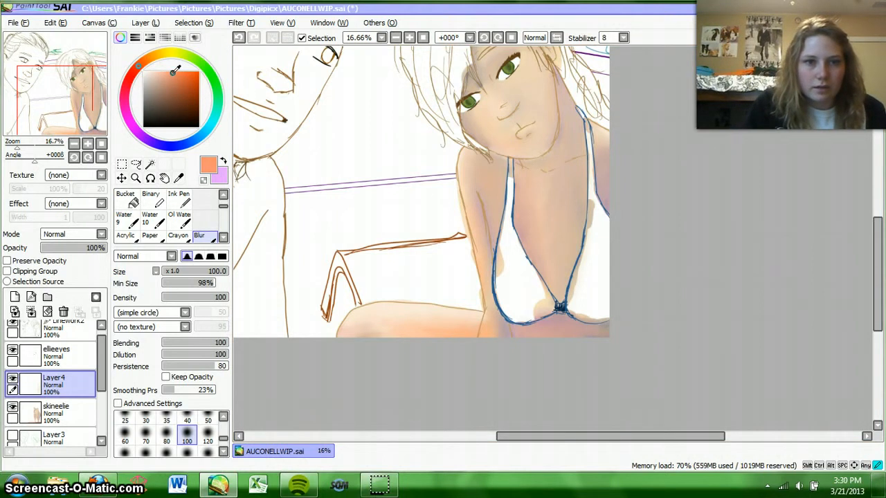
scroll(173, 218, up, 2)
click(201, 199)
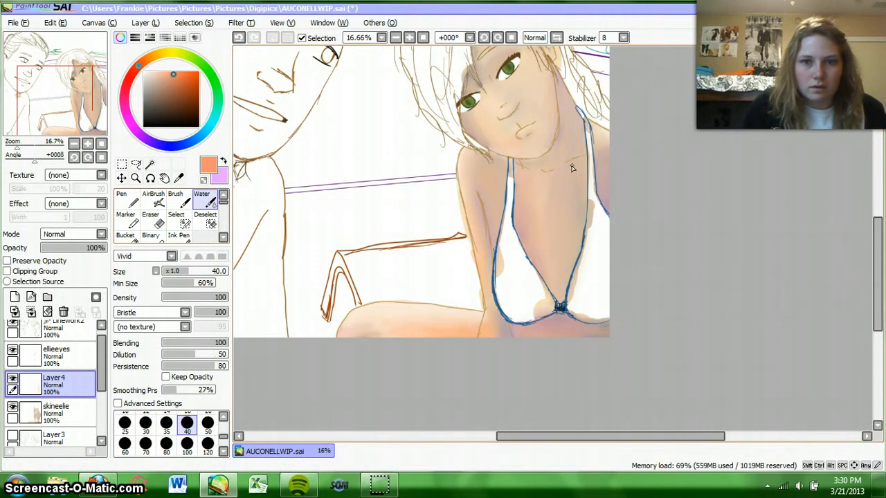
click(15, 296)
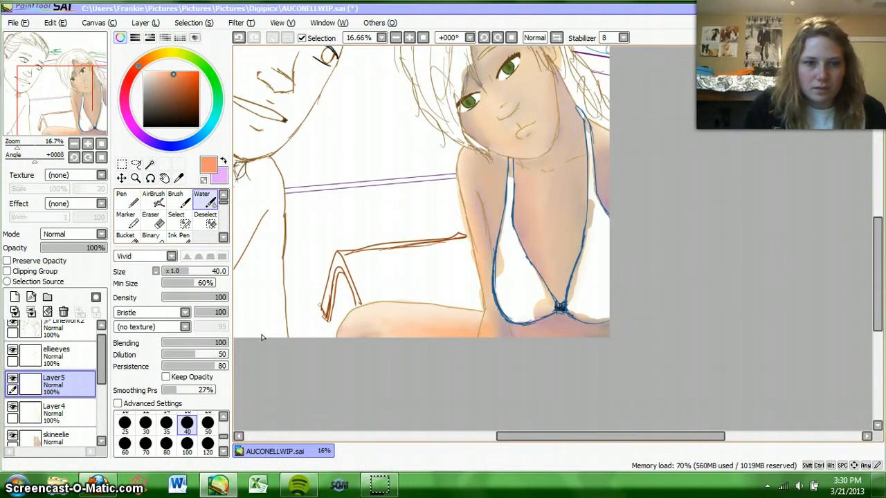
click(166, 443)
mouse_move(558, 173)
mouse_down()
mouse_move(560, 186)
mouse_move(576, 194)
mouse_move(568, 227)
mouse_move(584, 184)
mouse_up()
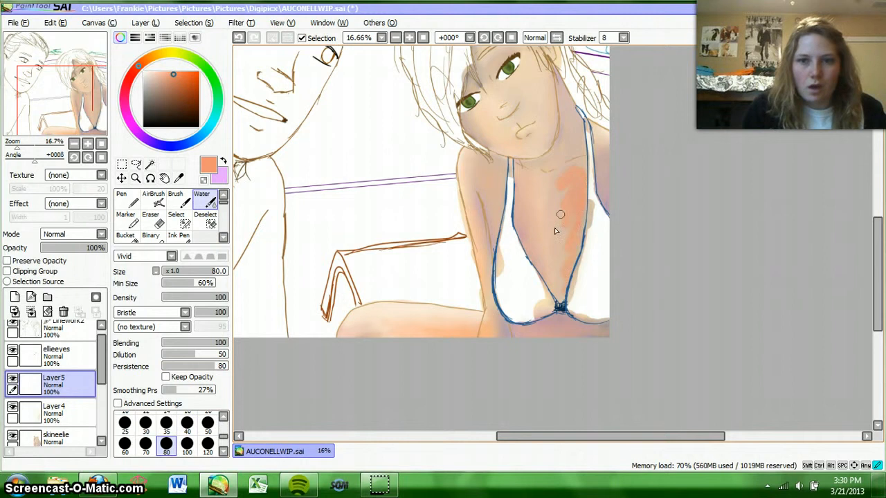
drag(575, 108, 562, 133)
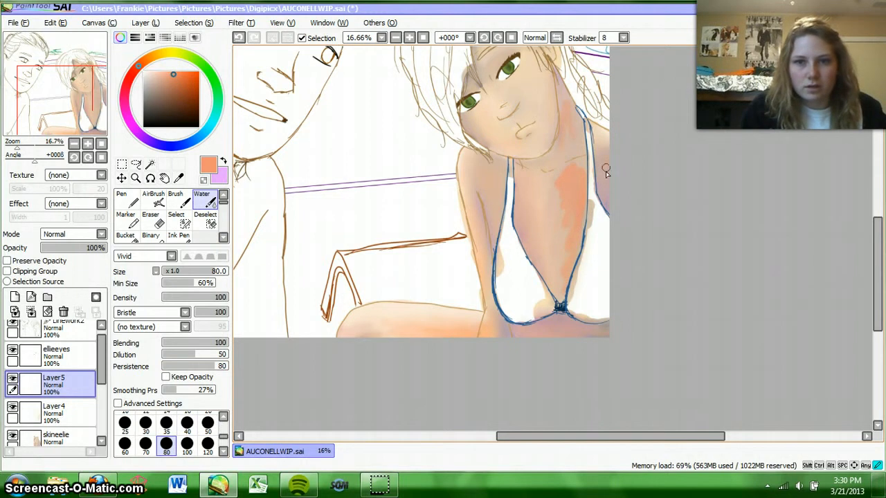
drag(495, 211, 493, 236)
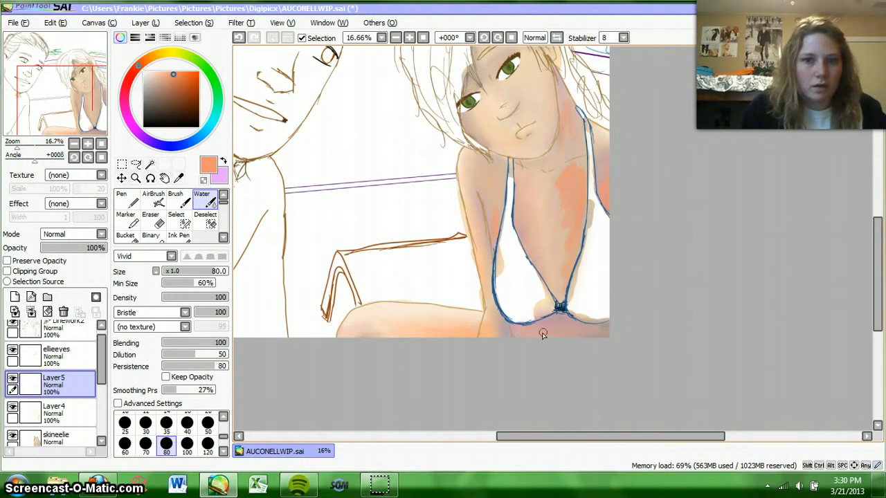
drag(543, 333, 539, 325)
Step: Soften the salmon-orange strokes across the chest, neck and torso using the Blur brush at size 100
scroll(201, 214, down, 2)
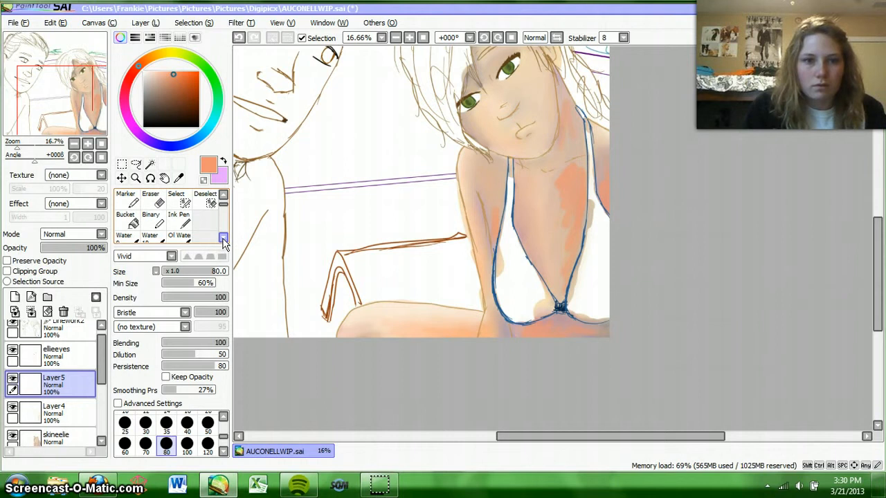
click(200, 235)
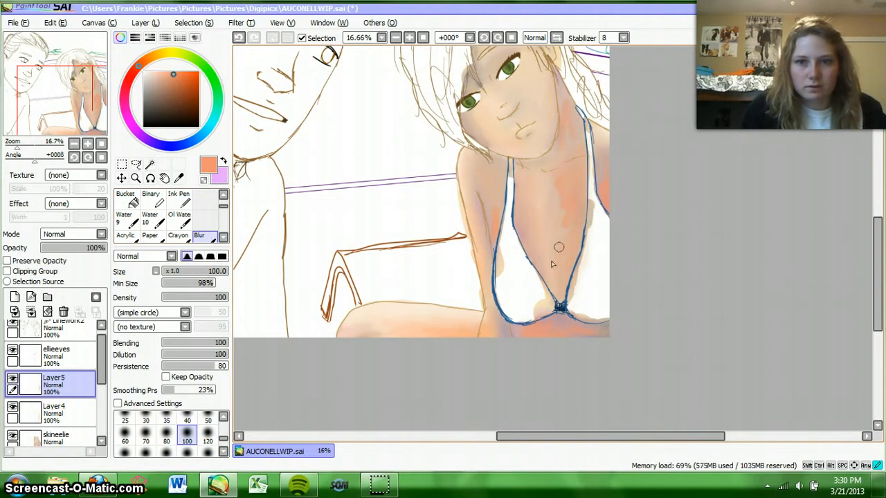
mouse_move(590, 181)
mouse_down()
mouse_move(553, 202)
mouse_move(552, 242)
mouse_move(576, 240)
mouse_up()
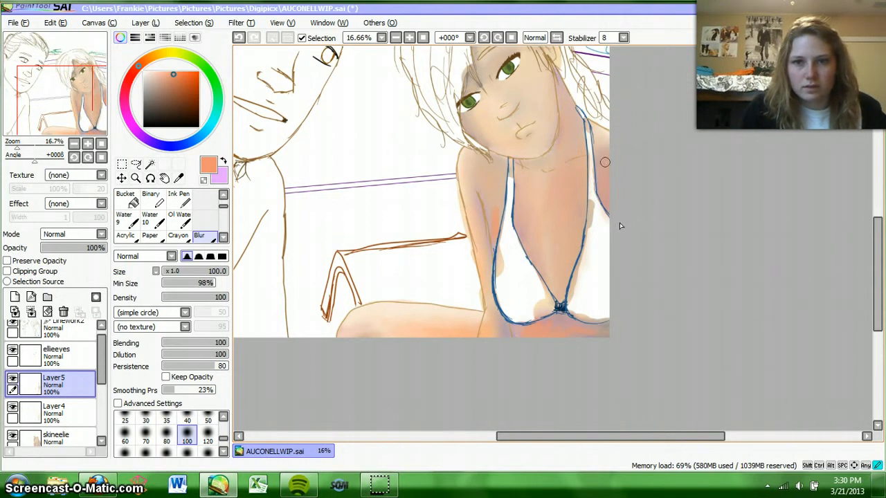
scroll(881, 292, up, 2)
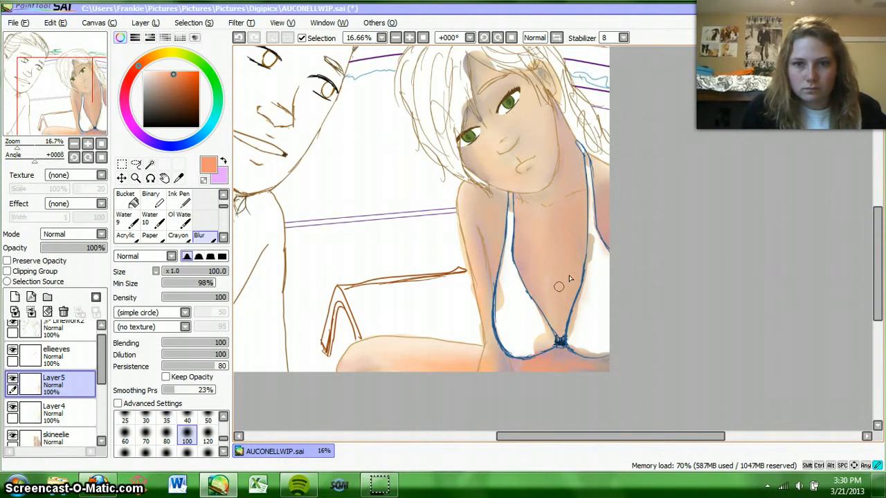
drag(564, 342, 576, 297)
drag(556, 360, 519, 372)
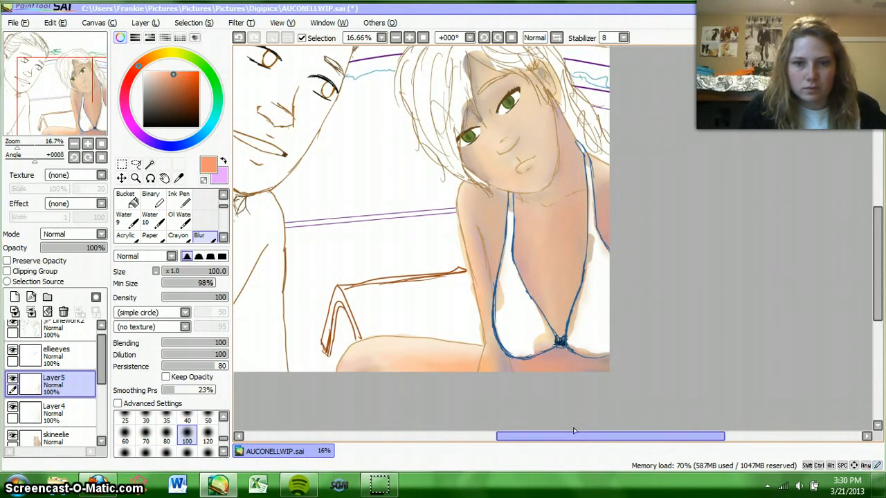
Step: Merge Layer5 down into Layer4
click(81, 414)
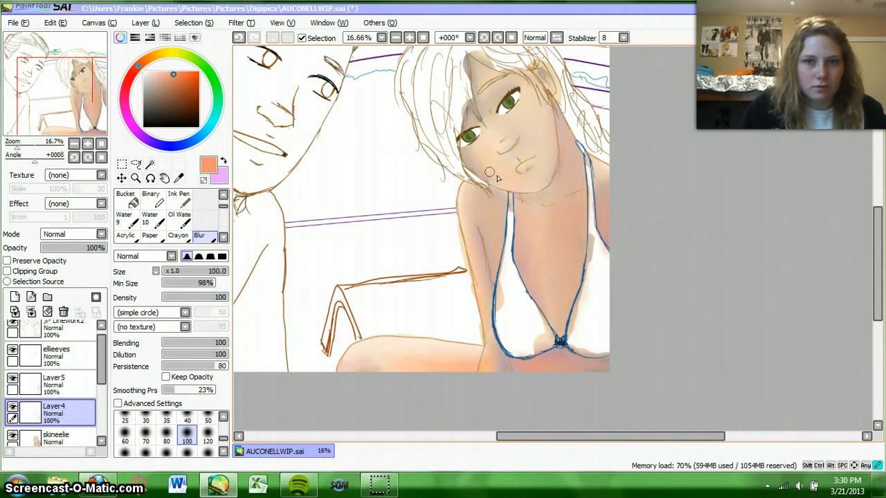
double_click(54, 382)
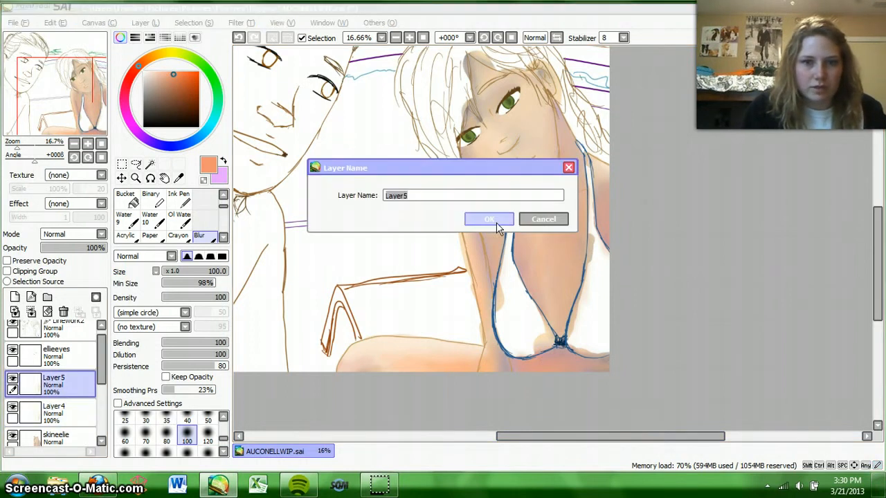
click(496, 221)
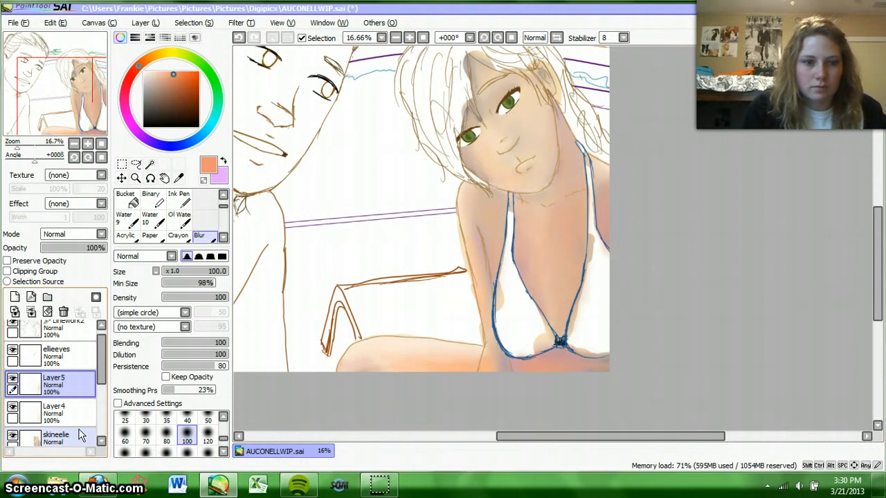
click(94, 412)
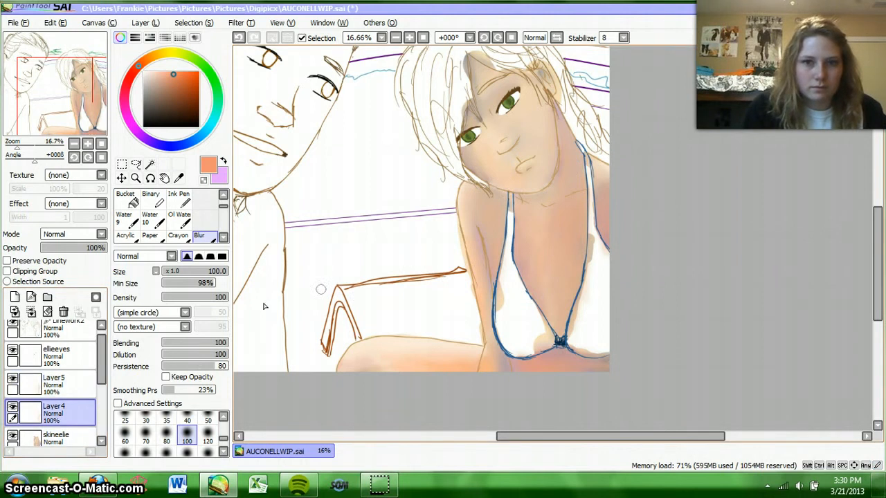
click(69, 382)
click(32, 313)
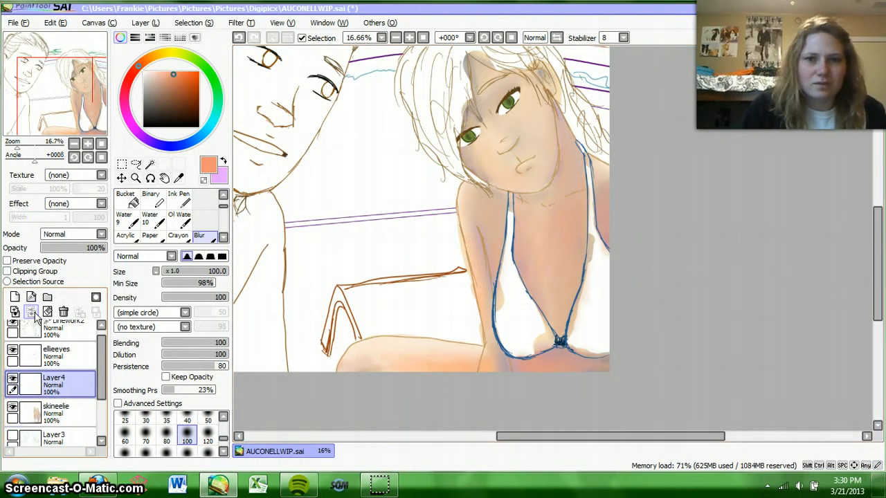
Step: Merge Layer4 down into the skineelie layer and add a new empty layer directly above it
click(32, 313)
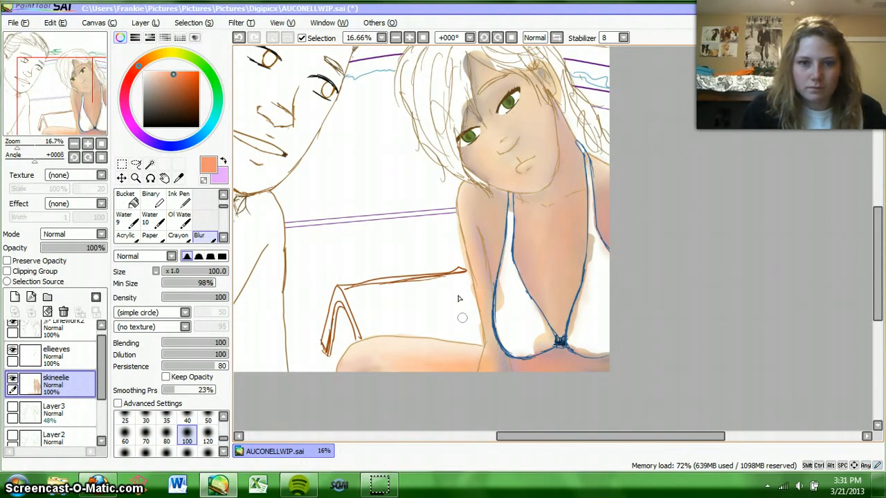
click(15, 296)
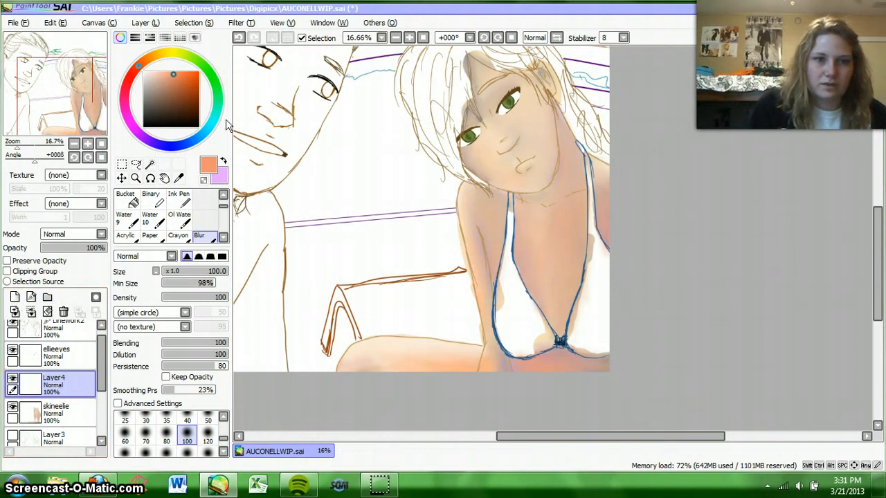
Step: Paint pale yellow highlights on the leg, shoulder, arm, nose and mouth area with the AirBrush at size 100
click(163, 60)
click(164, 70)
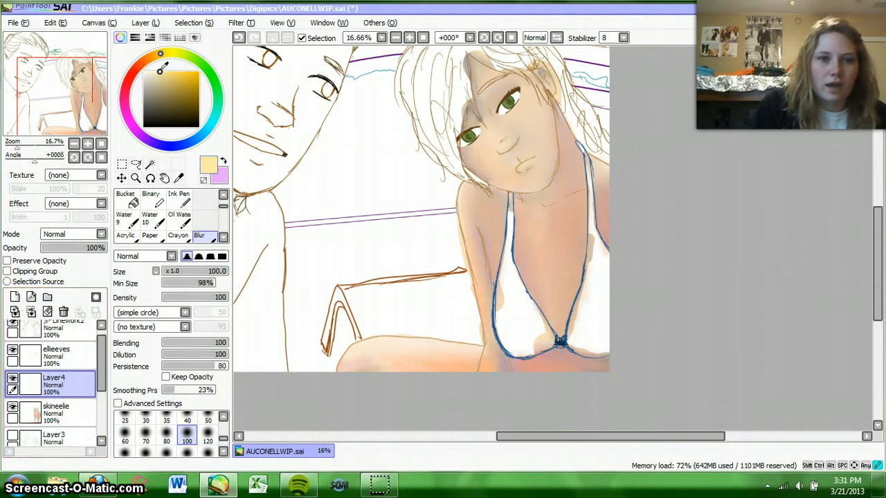
scroll(225, 199, up, 1)
scroll(225, 199, up, 1)
click(208, 201)
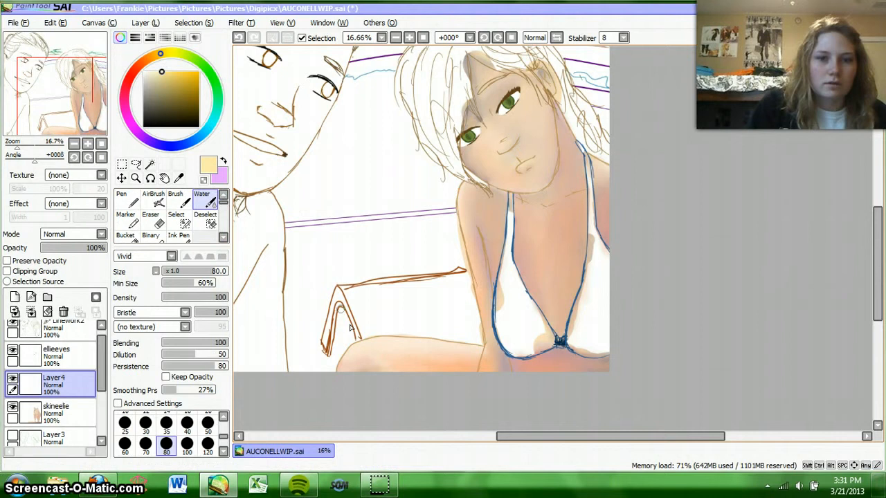
click(154, 200)
click(167, 404)
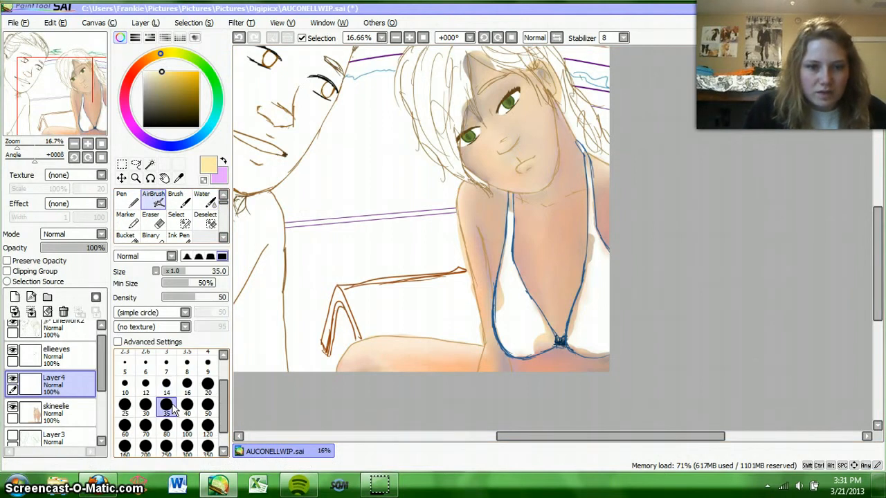
click(187, 404)
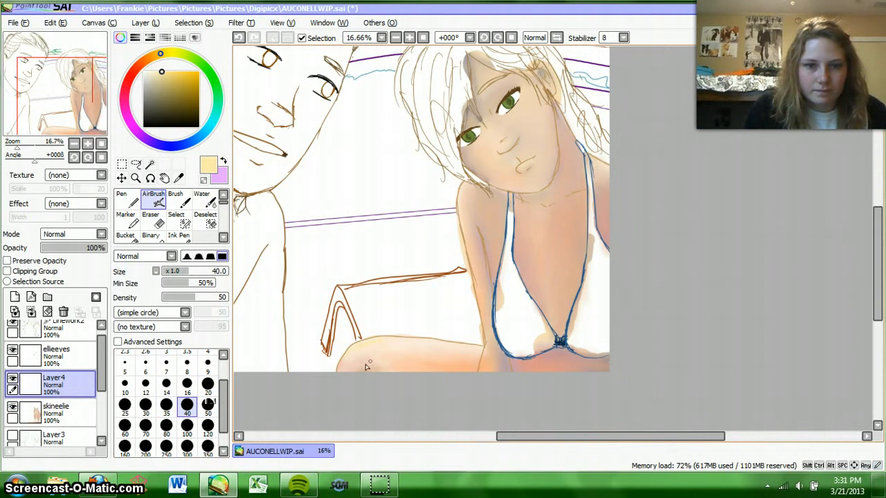
click(187, 425)
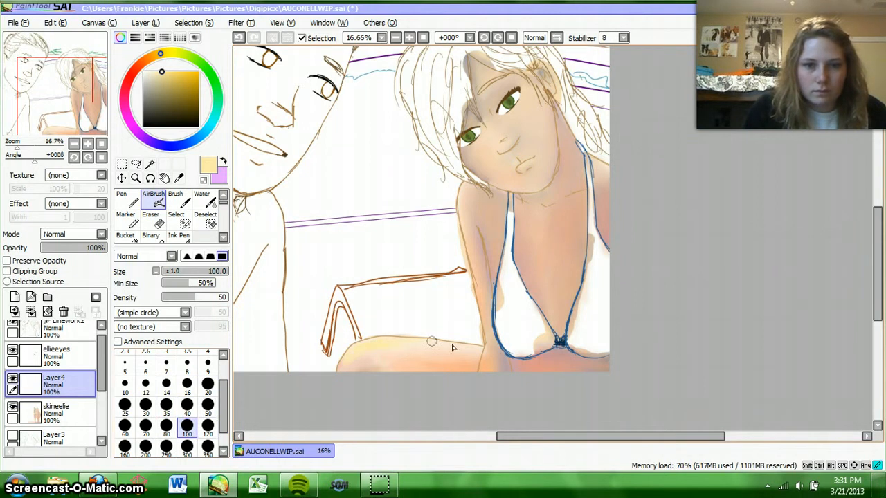
drag(353, 357, 393, 351)
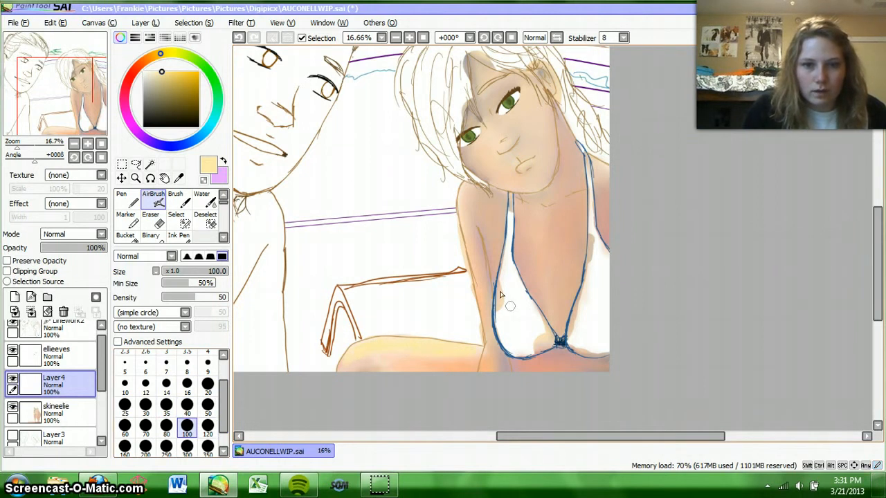
drag(465, 195, 476, 285)
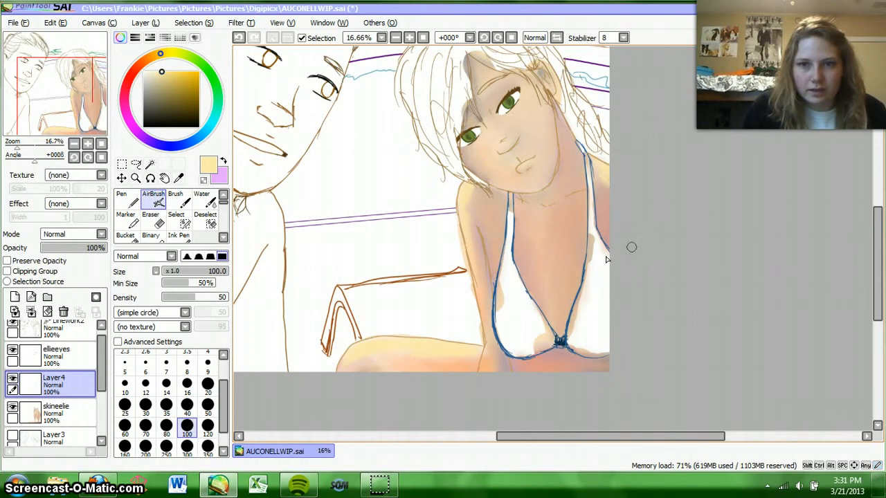
drag(876, 246, 877, 233)
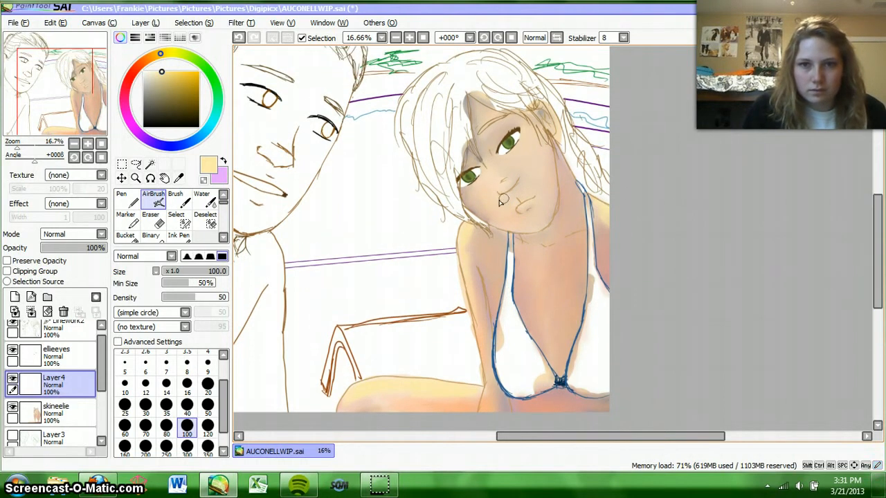
mouse_move(516, 213)
mouse_down()
mouse_move(521, 208)
mouse_move(521, 231)
mouse_up()
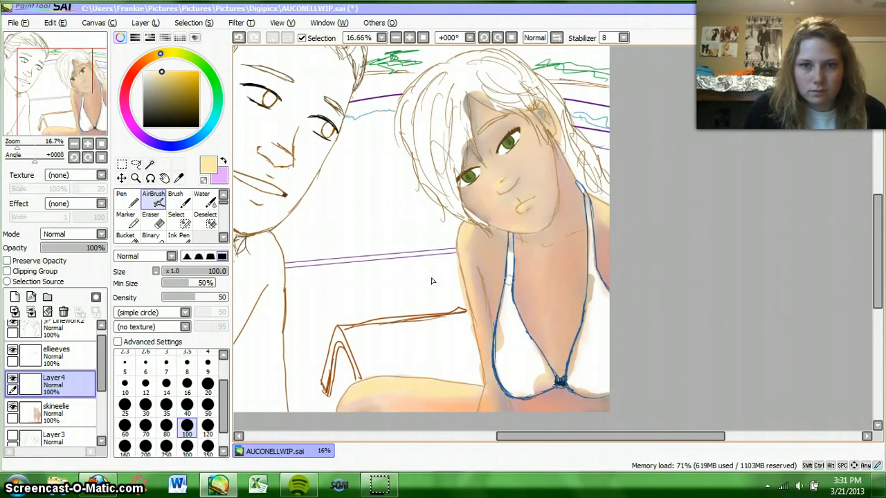
Step: Soften the pale yellow highlights on the face, arm, shoulder and leg using the Blur brush at size 100
click(223, 237)
click(208, 220)
drag(500, 182, 506, 177)
drag(532, 207, 532, 206)
drag(483, 225, 472, 224)
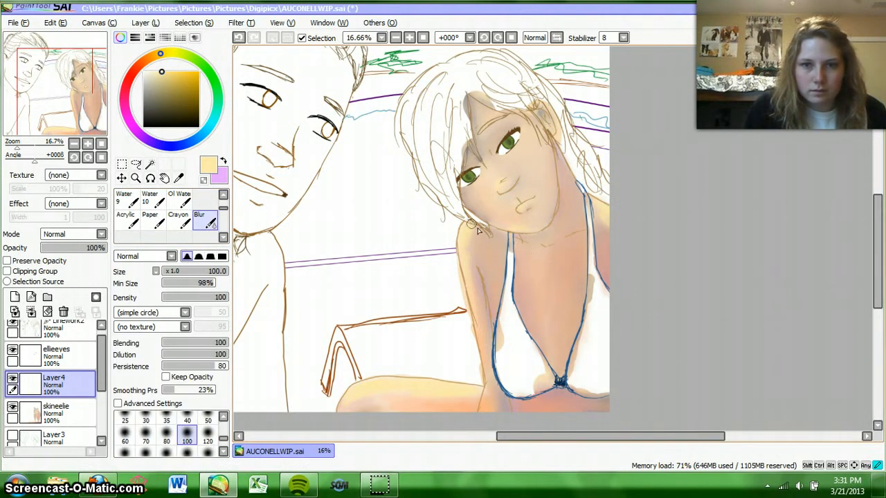
drag(476, 317, 457, 357)
drag(593, 230, 633, 260)
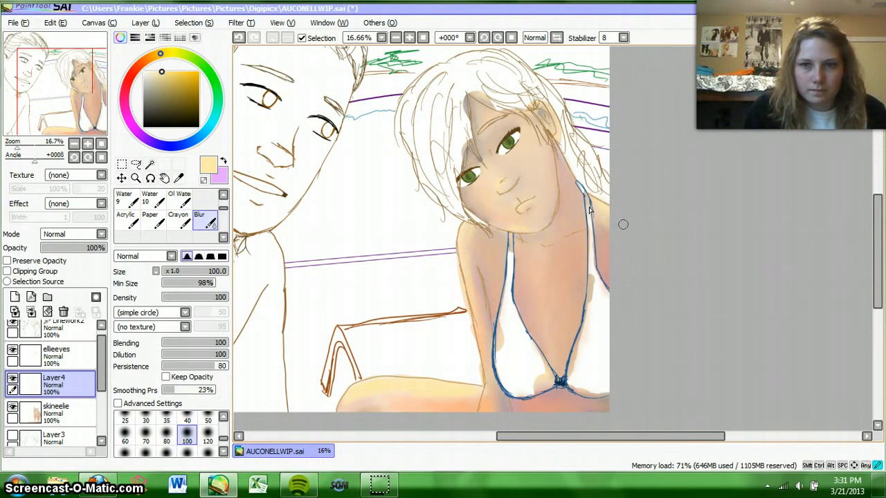
scroll(422, 304, down, 3)
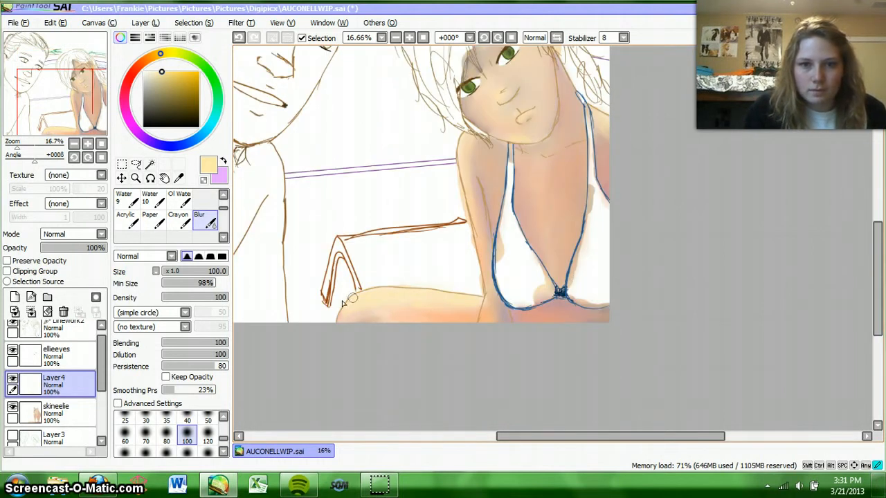
Step: Set Layer4's opacity to 81% and add a new layer between it and skineelie
drag(104, 247, 94, 254)
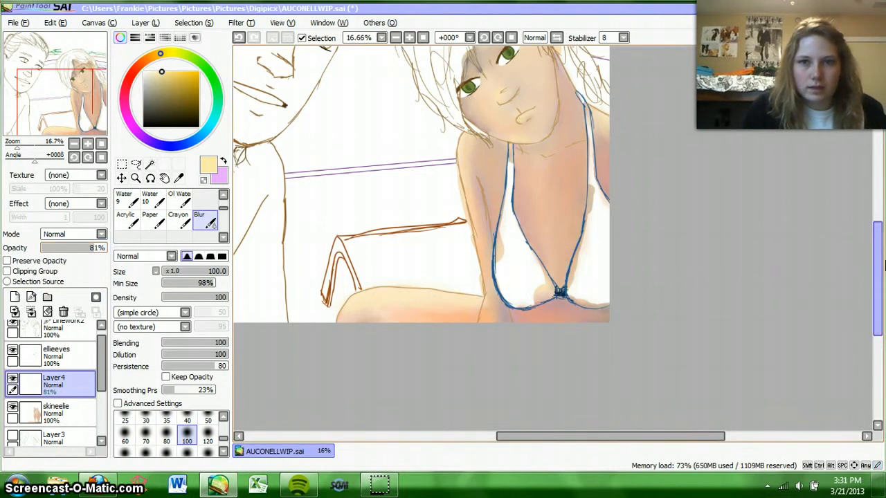
scroll(883, 261, up, 2)
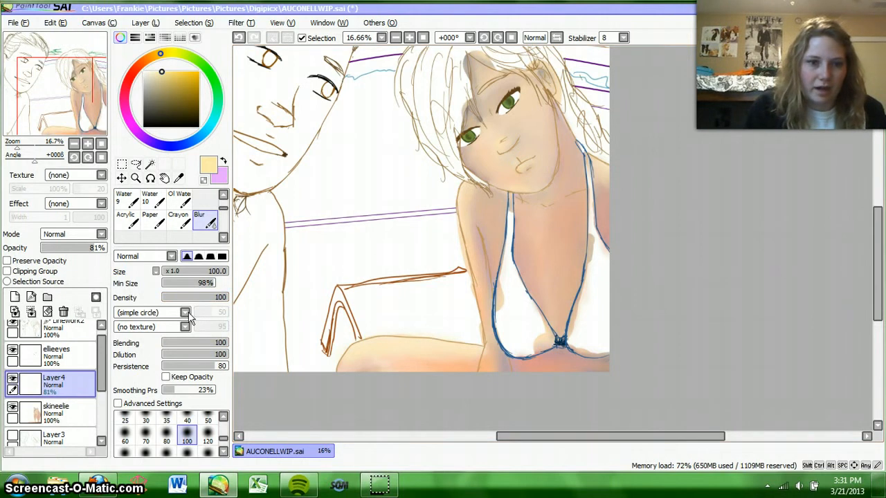
drag(101, 364, 101, 358)
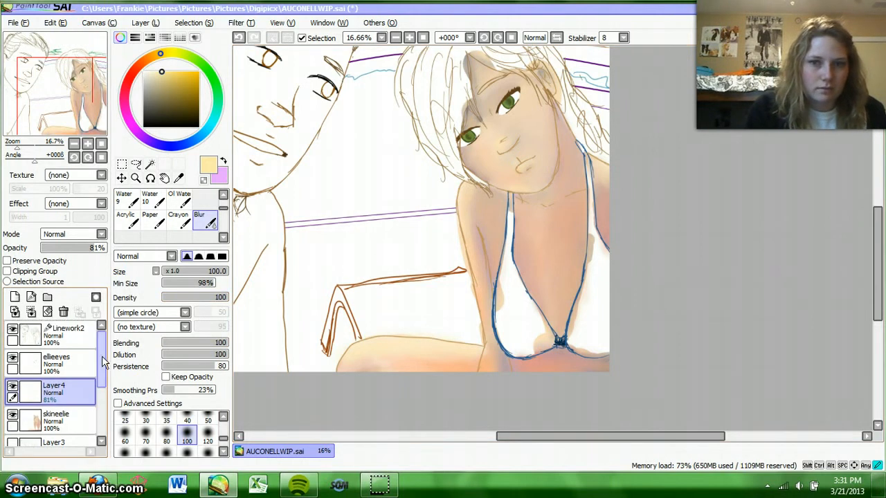
scroll(100, 350, down, 1)
drag(102, 355, 99, 371)
click(74, 380)
click(15, 298)
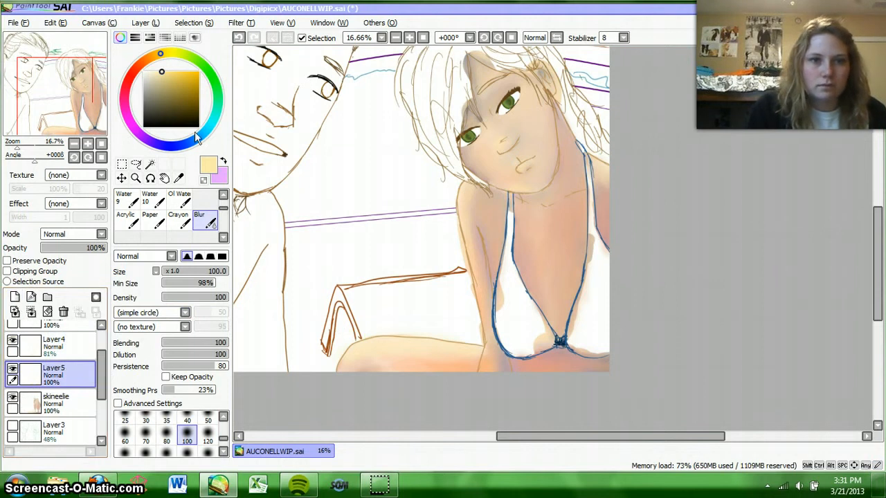
Step: Paint dark indigo shadows along the jawline, inside the ear and at the forehead hairline with the Water brush at size 40
drag(197, 138, 182, 144)
drag(191, 109, 174, 103)
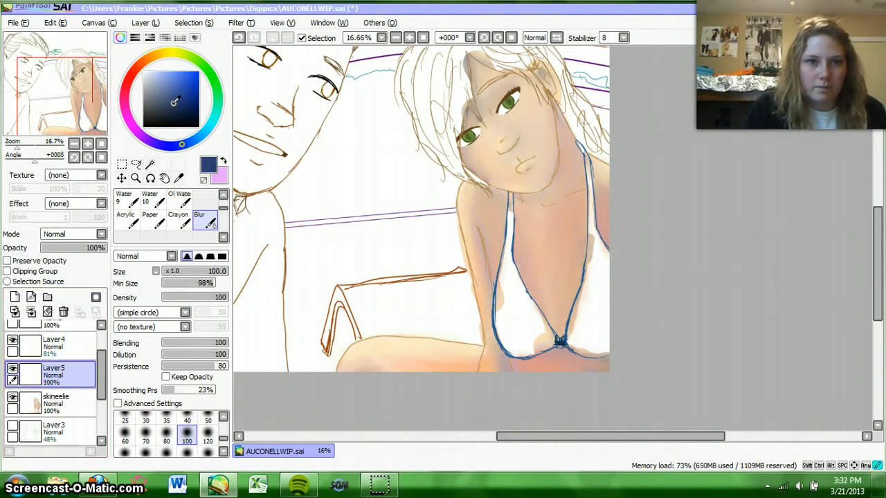
click(168, 147)
scroll(214, 208, up, 2)
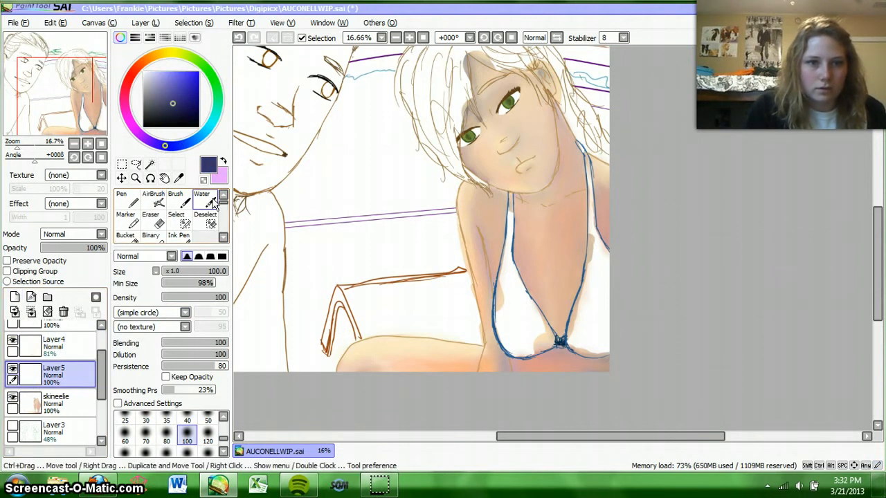
click(205, 200)
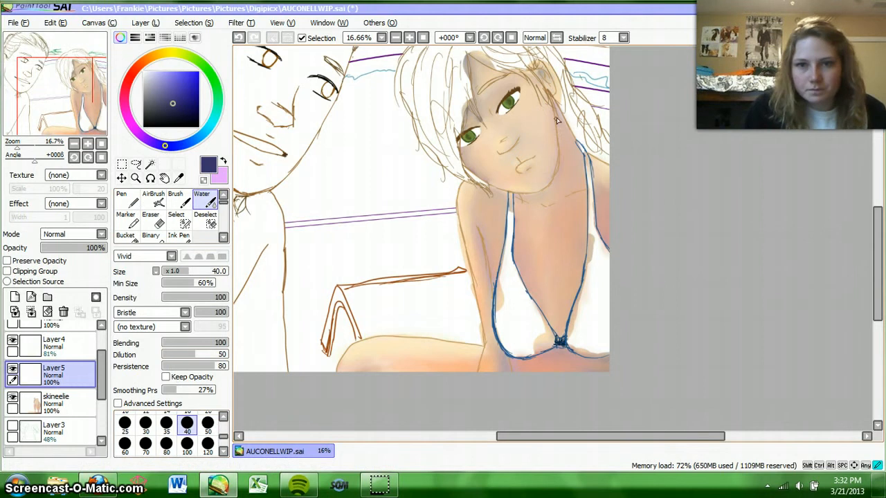
drag(559, 119, 558, 183)
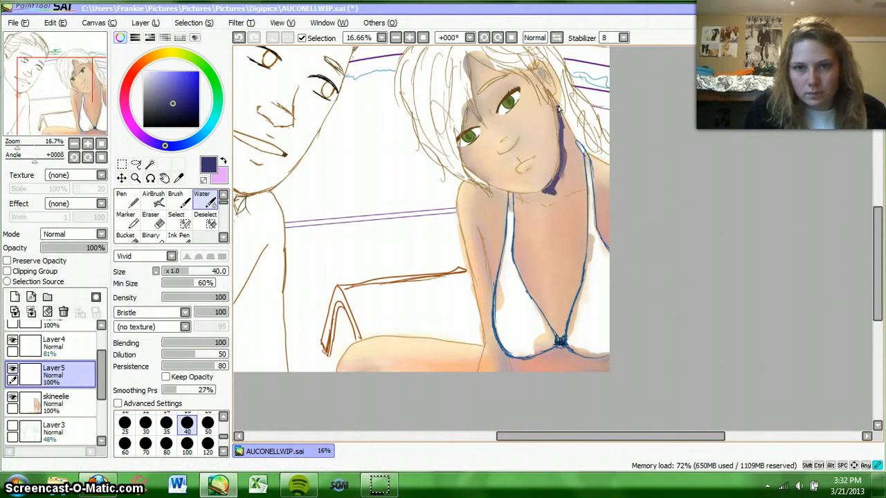
drag(554, 88, 546, 78)
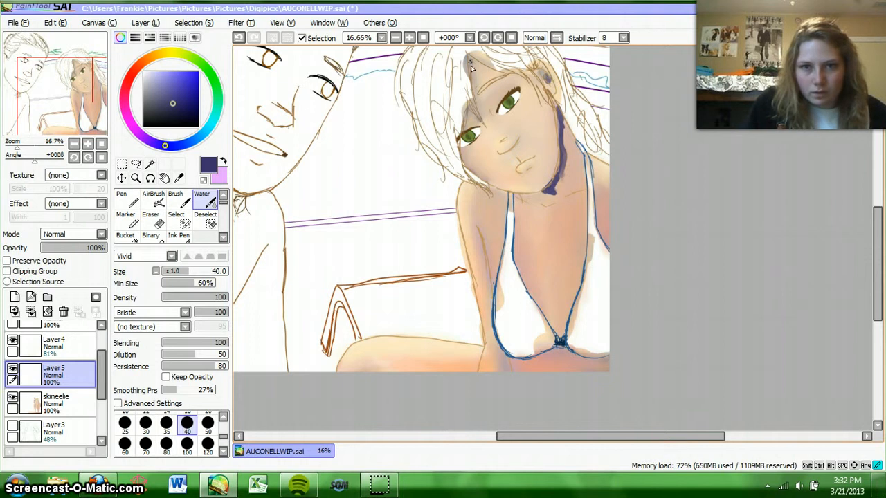
mouse_move(471, 67)
mouse_down()
mouse_move(476, 104)
mouse_move(463, 128)
mouse_up()
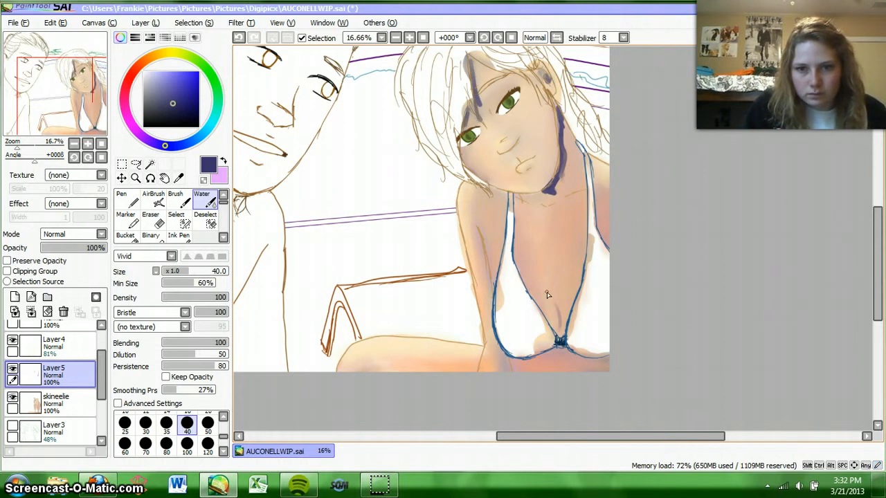
Step: Paint dark indigo shadows on the cleavage, arm crease and skin just beneath the bikini top
mouse_move(559, 336)
mouse_down()
mouse_move(552, 296)
mouse_move(561, 324)
mouse_up()
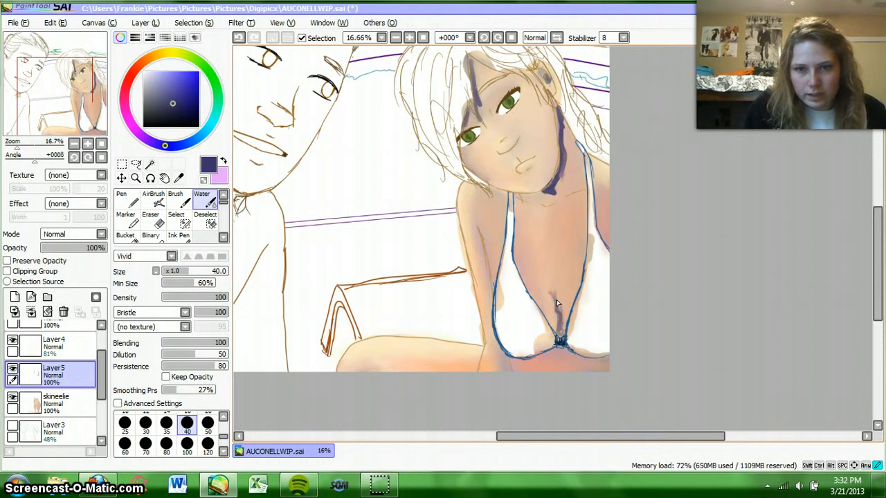
mouse_move(545, 280)
mouse_down()
mouse_move(563, 314)
mouse_move(561, 285)
mouse_up()
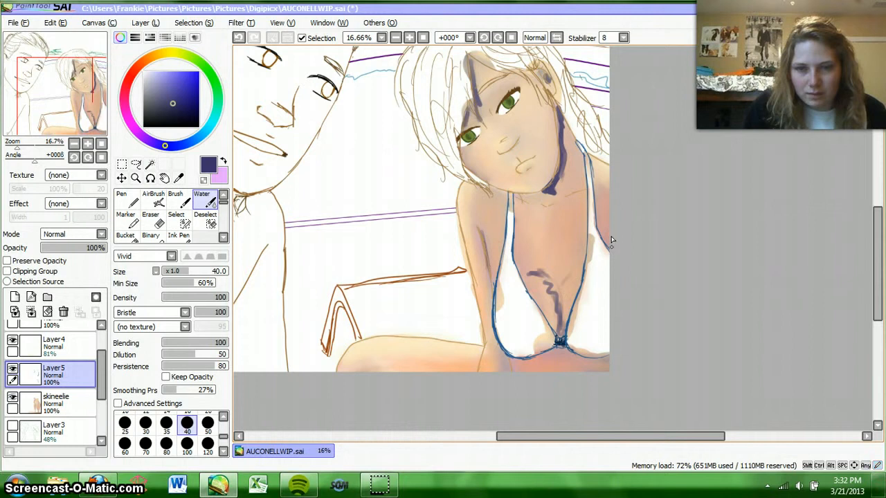
mouse_move(560, 349)
mouse_down()
mouse_move(607, 363)
mouse_move(609, 372)
mouse_up()
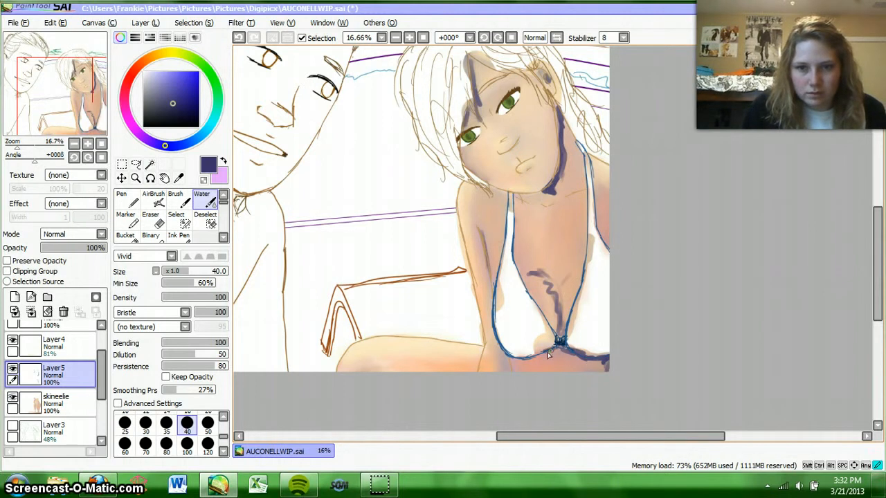
drag(523, 359, 511, 356)
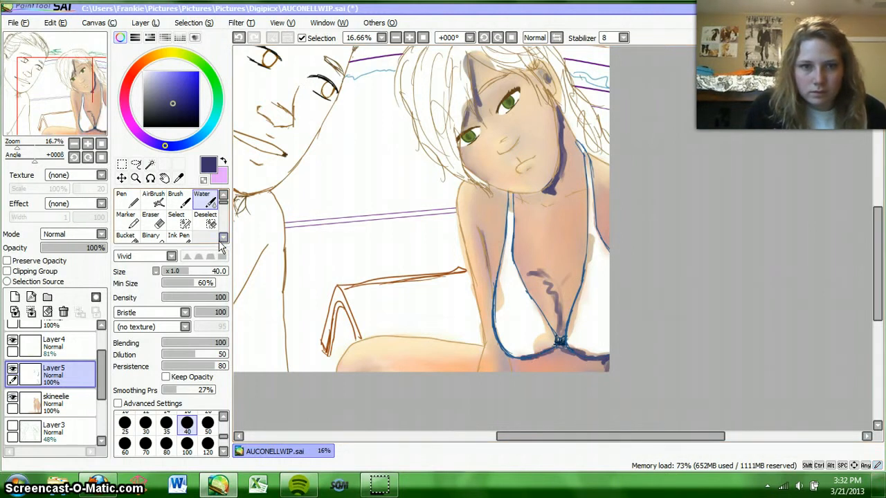
Step: Blend the indigo shadows on the jaw, neck, chest and beneath the bikini using the Blur brush at size 100
click(223, 237)
click(199, 236)
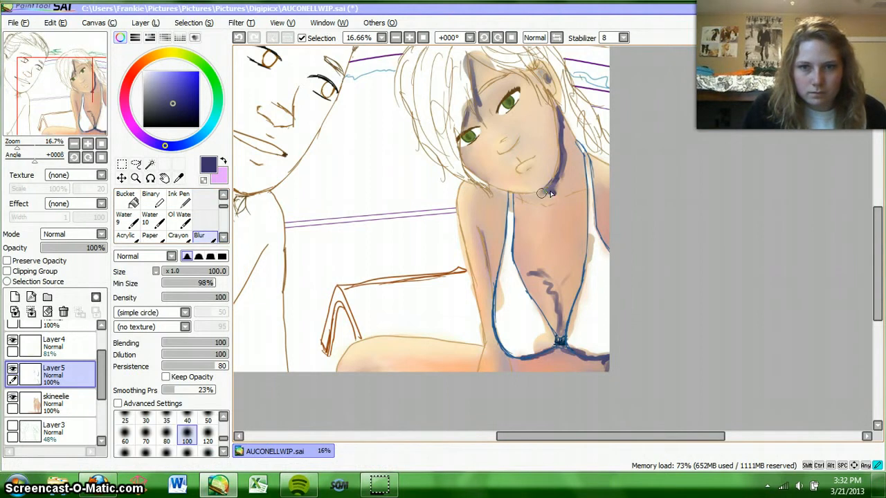
mouse_move(557, 190)
mouse_down()
mouse_move(566, 151)
mouse_move(556, 108)
mouse_move(557, 183)
mouse_move(547, 195)
mouse_move(566, 194)
mouse_move(567, 136)
mouse_up()
drag(567, 199, 556, 212)
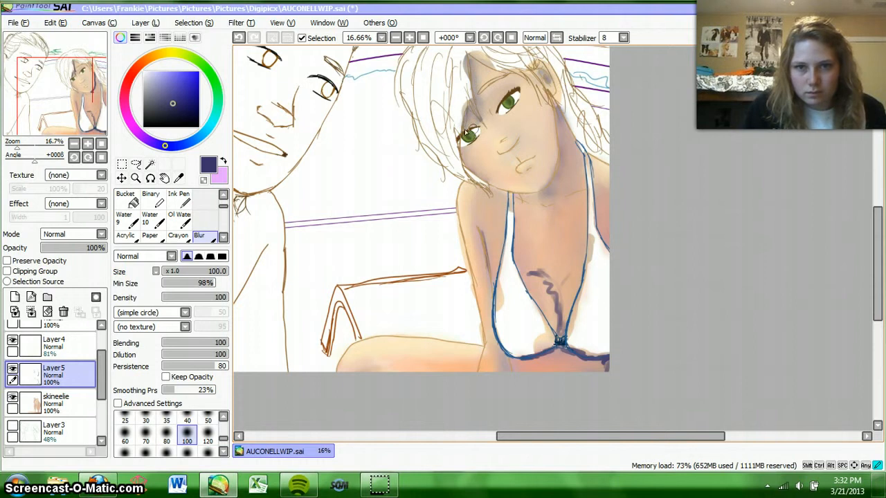
mouse_move(540, 271)
mouse_down()
mouse_move(557, 346)
mouse_move(540, 276)
mouse_up()
mouse_move(541, 365)
mouse_down()
mouse_move(560, 349)
mouse_move(593, 361)
mouse_up()
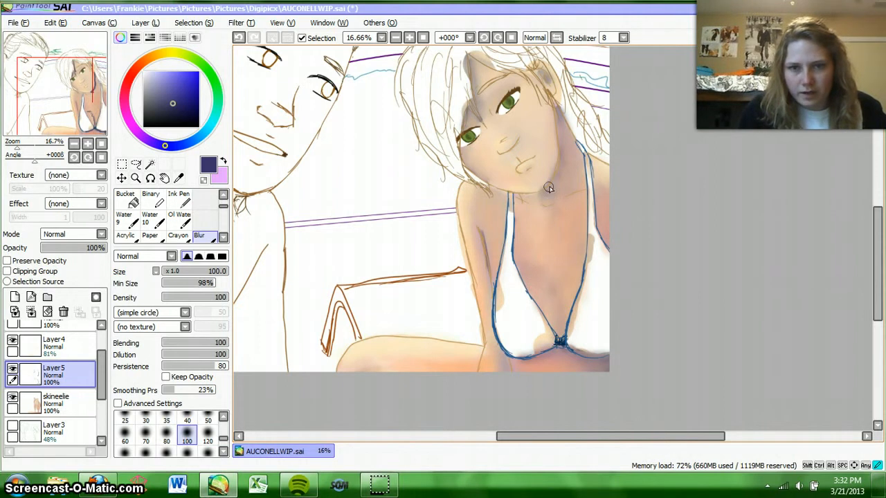
Step: Smooth the remaining shadow edges on the neck, chest, arm crease, forehead, ear and far shoulder with the Blur brush
mouse_move(562, 170)
mouse_down()
mouse_move(561, 115)
mouse_move(576, 167)
mouse_move(551, 206)
mouse_move(575, 221)
mouse_move(573, 198)
mouse_move(585, 210)
mouse_up()
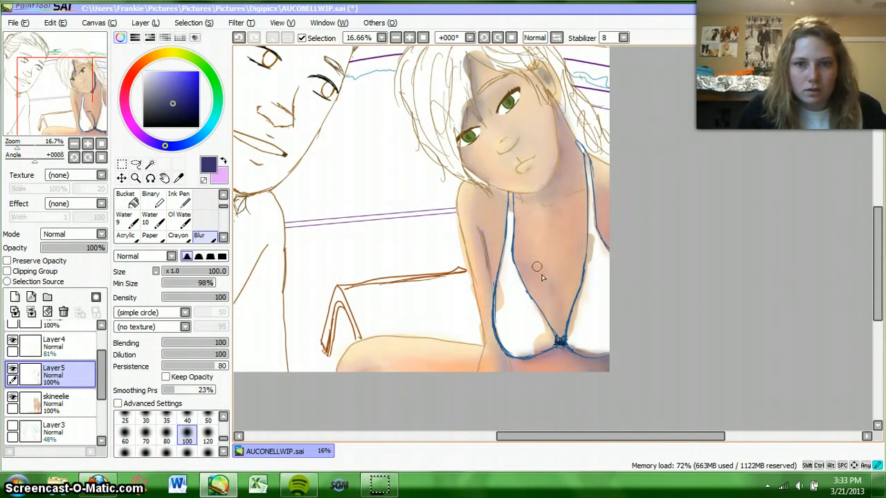
mouse_move(558, 283)
mouse_down()
mouse_move(561, 298)
mouse_move(538, 255)
mouse_move(518, 253)
mouse_move(545, 259)
mouse_up()
mouse_move(490, 240)
mouse_down()
mouse_move(488, 275)
mouse_move(478, 240)
mouse_up()
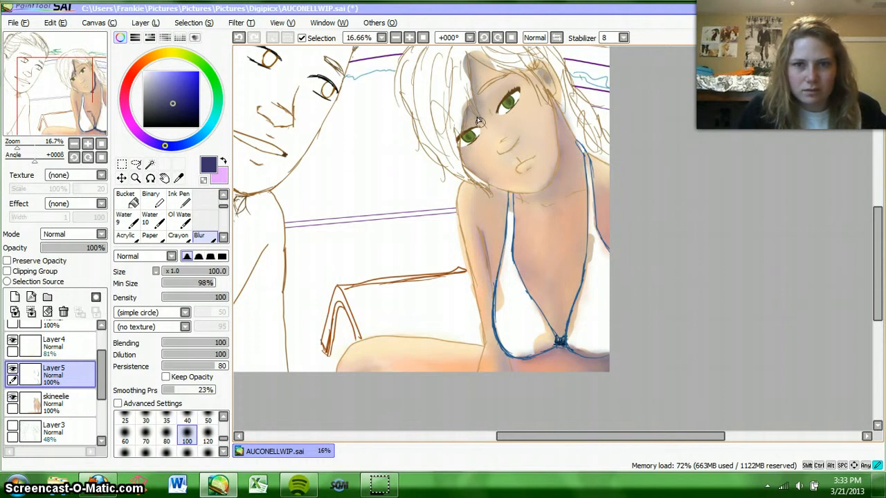
drag(478, 120, 488, 144)
mouse_move(467, 89)
mouse_down()
mouse_move(470, 57)
mouse_move(483, 145)
mouse_up()
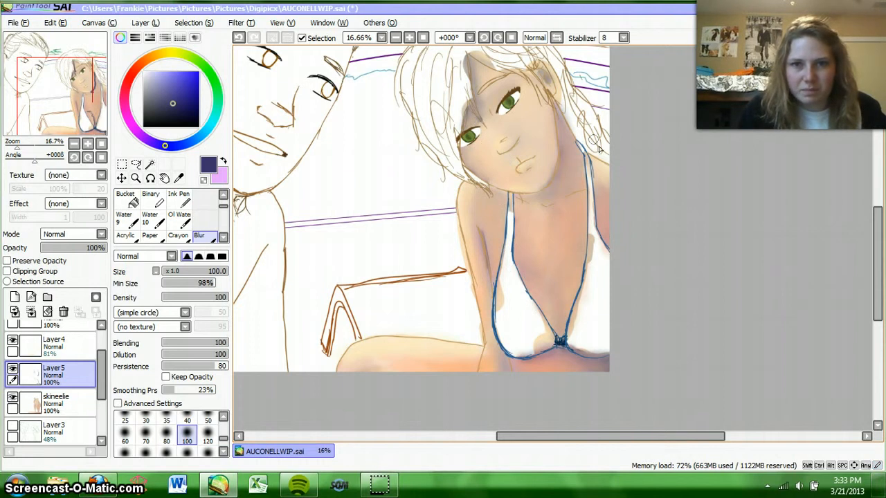
drag(551, 75, 566, 121)
drag(605, 180, 619, 212)
drag(596, 178, 609, 236)
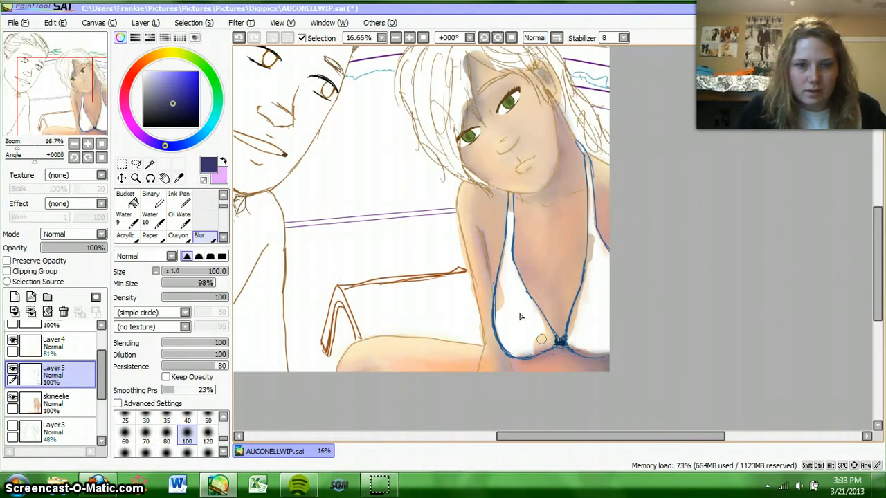
Step: Paint indigo shadows on the leg along the canvas's lower edge with the Water brush at size 40, undoing the misplaced knee stroke
scroll(223, 197, up, 2)
click(203, 200)
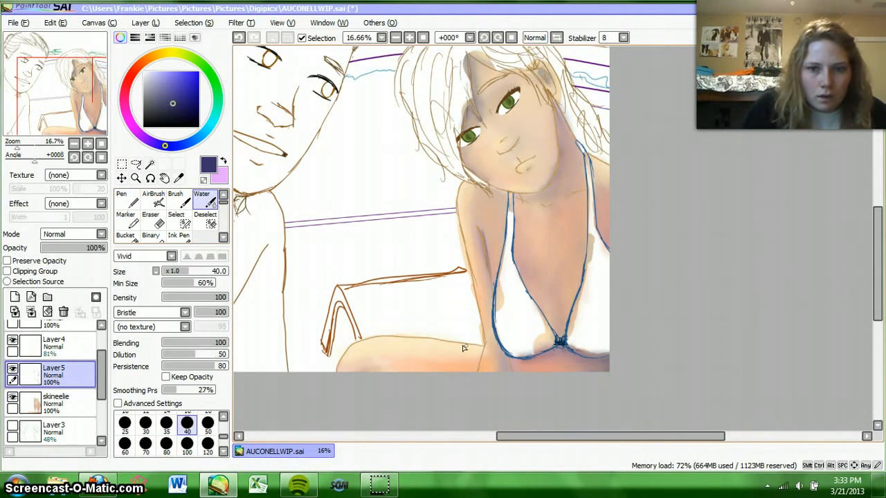
drag(477, 359, 478, 360)
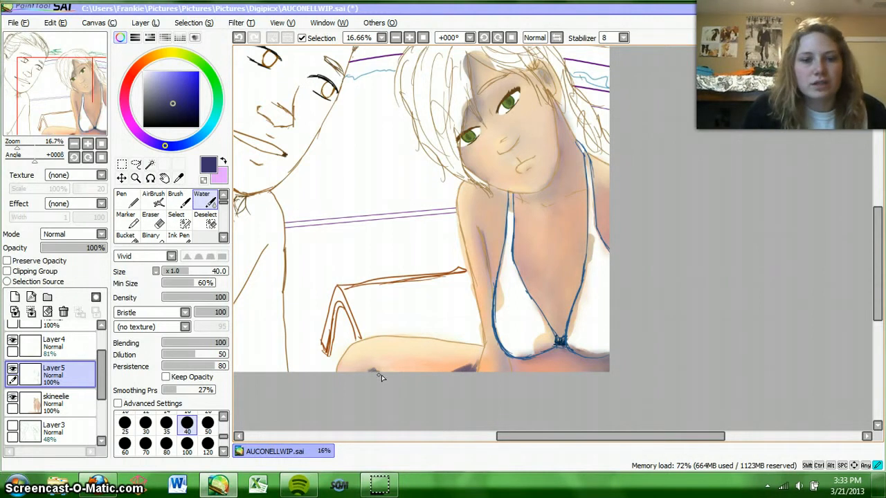
click(224, 238)
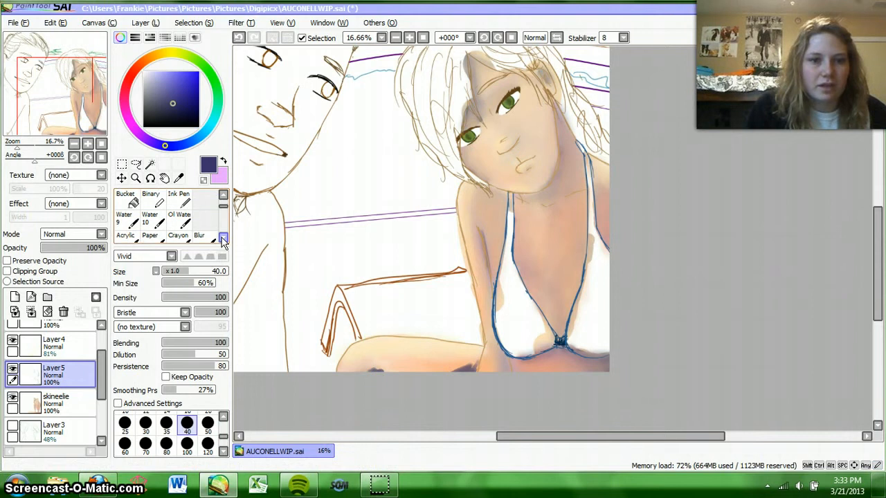
click(239, 39)
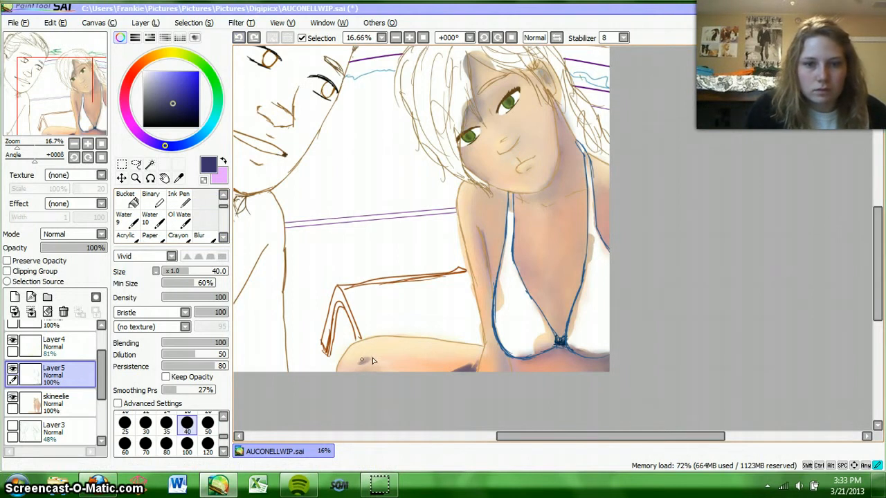
Step: Blend the indigo shadows on the leg with the Blur brush at size 100
click(223, 238)
click(223, 238)
click(203, 199)
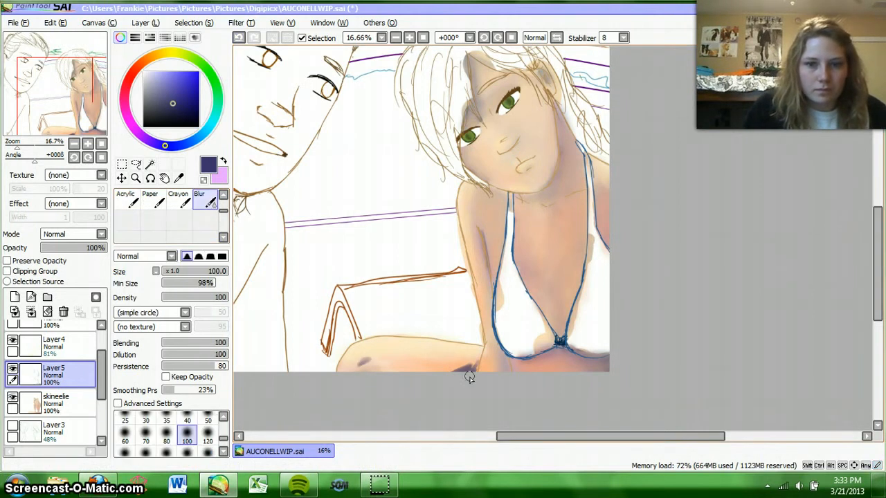
mouse_move(469, 377)
mouse_down()
mouse_move(477, 356)
mouse_move(464, 379)
mouse_up()
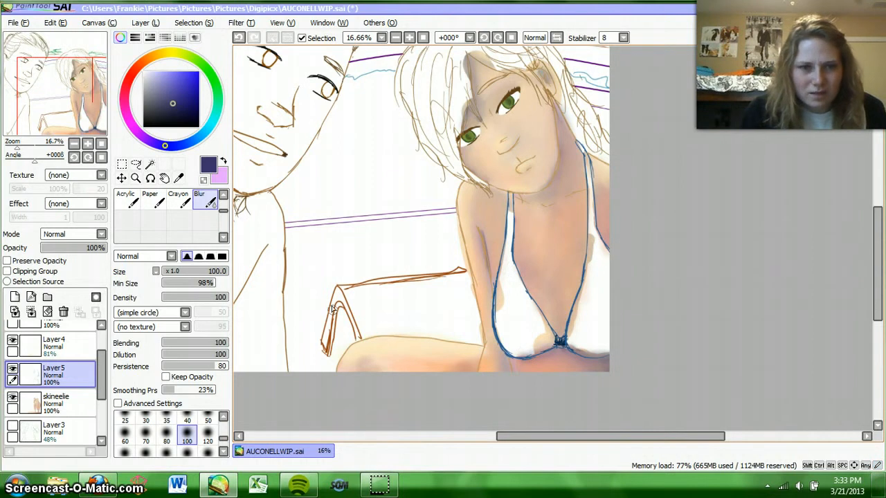
Step: Add a second pass of indigo shadow at both ends of the leg with the Water brush and soften it with the Blur brush
scroll(225, 214, up, 3)
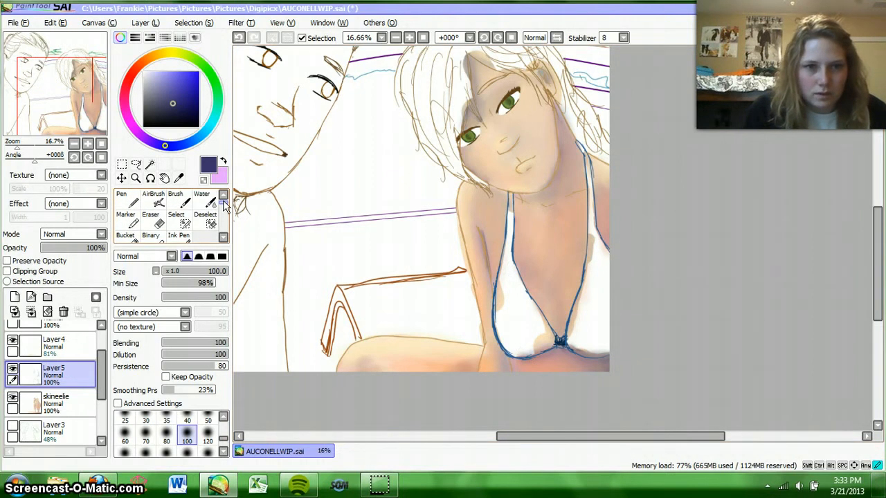
click(201, 201)
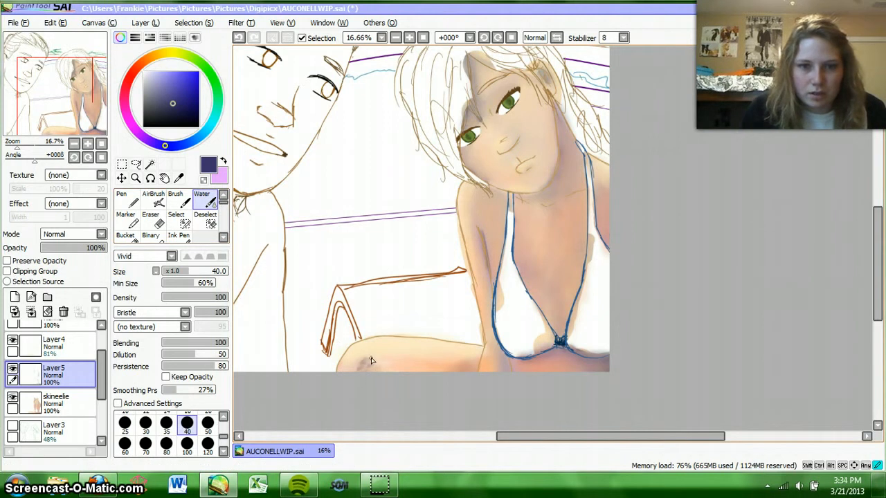
drag(465, 366, 465, 369)
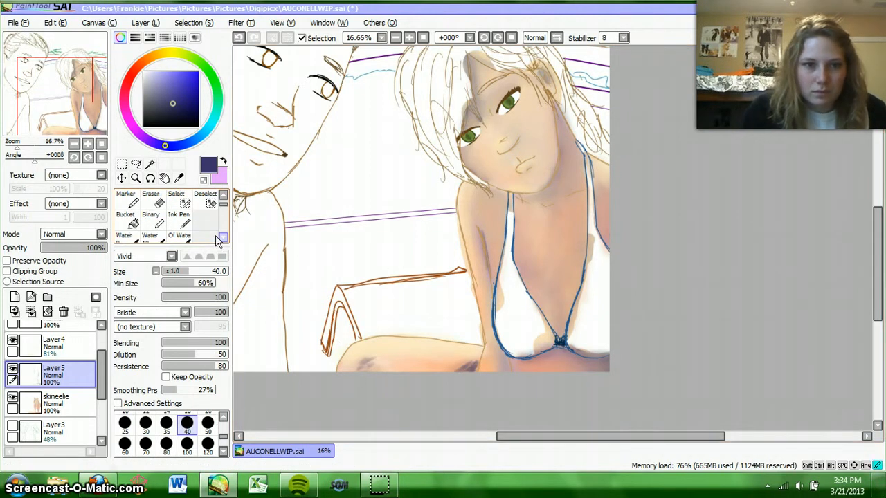
scroll(215, 235, down, 3)
click(200, 218)
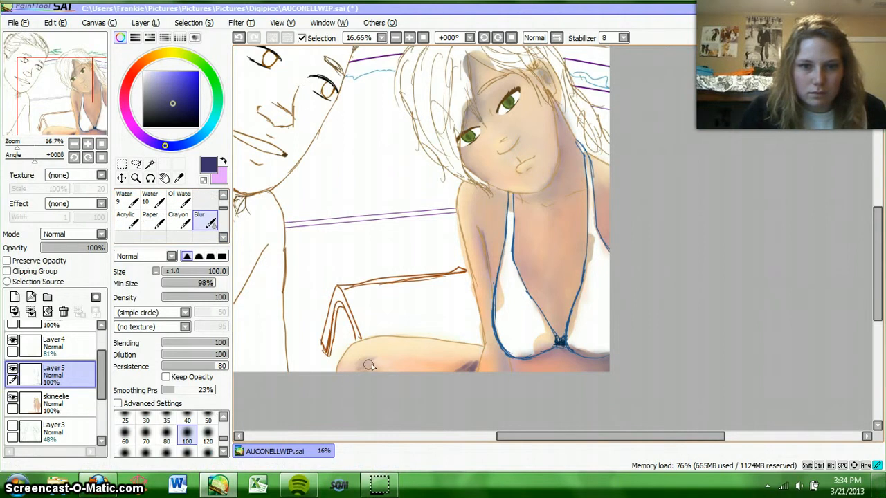
drag(476, 366, 468, 367)
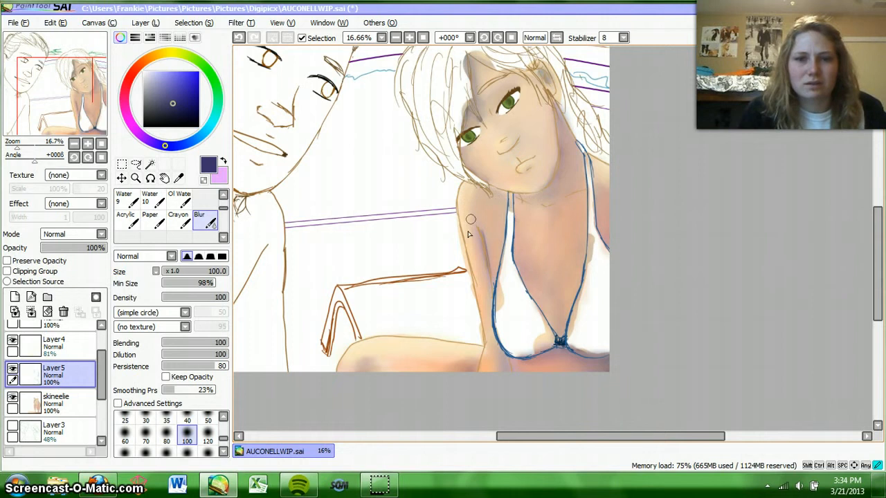
Step: Merge Layer4 and Layer5 down into the skineelie layer
drag(104, 380, 102, 375)
click(88, 360)
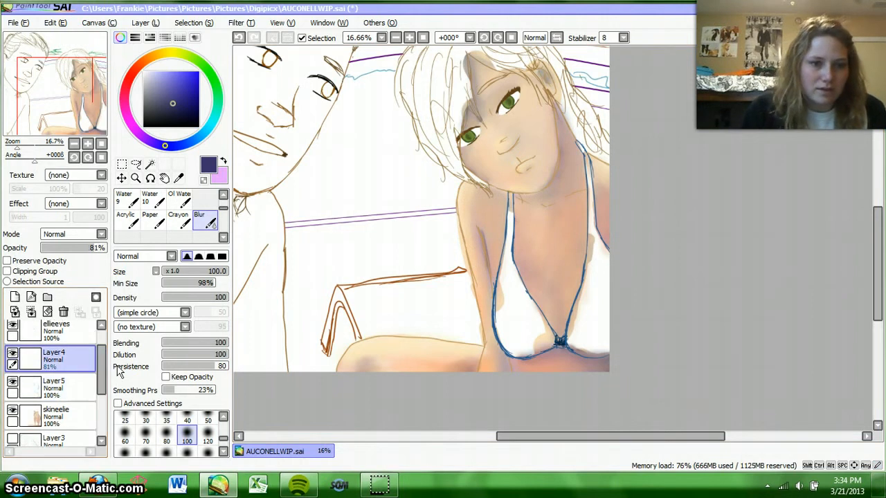
double_click(35, 310)
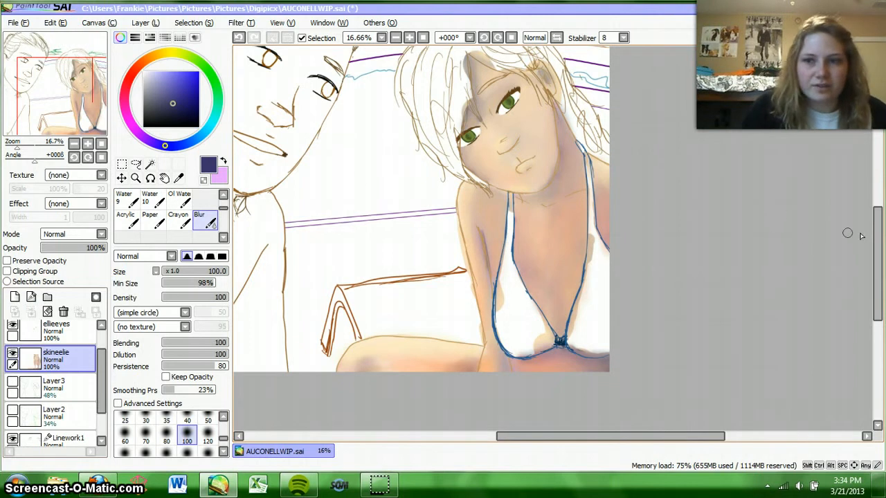
Step: Add a new empty layer directly above the ellieeyes layer
drag(879, 242, 879, 235)
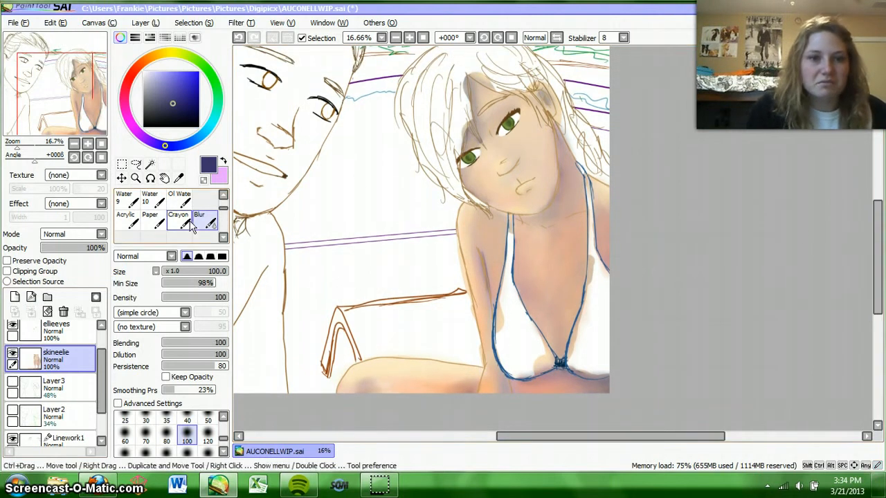
scroll(192, 228, up, 3)
click(202, 201)
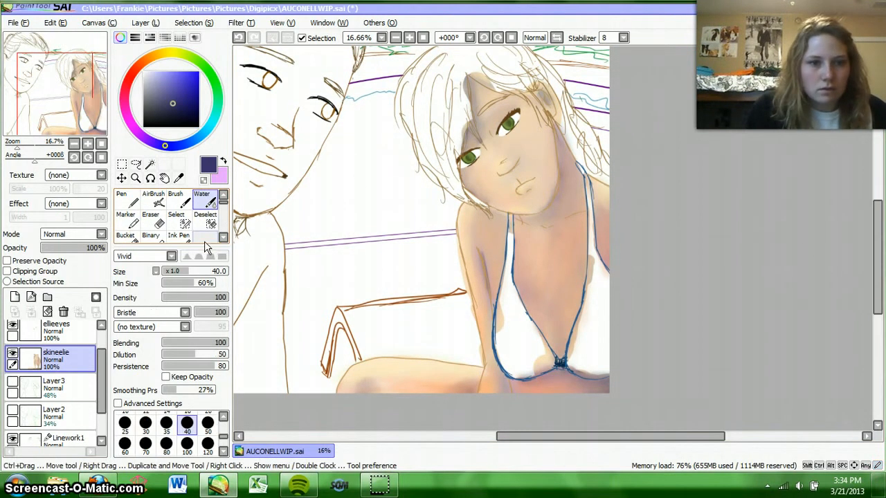
scroll(101, 371, up, 1)
click(55, 354)
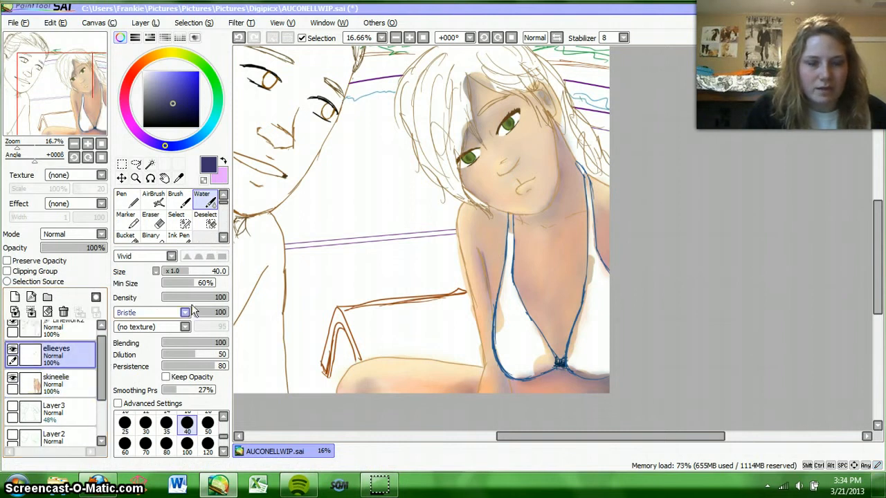
drag(877, 235, 877, 222)
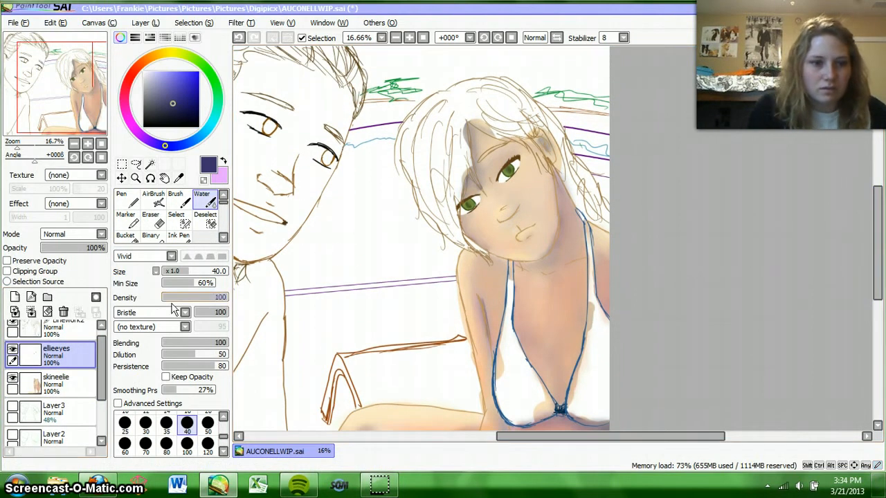
click(15, 297)
Step: Bring the woman's eyes close up at 75% zoom, rotated 45°, and choose a pale yellowish grey as the paint colour
triple_click(409, 38)
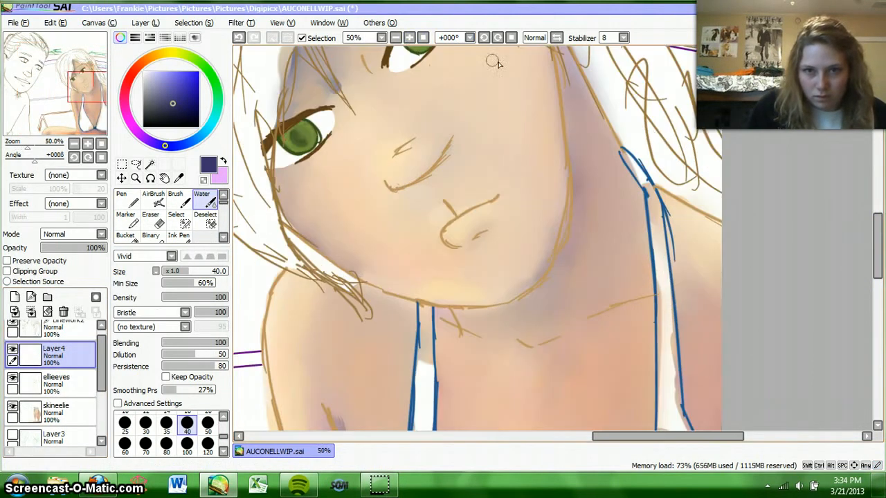
drag(878, 239, 877, 215)
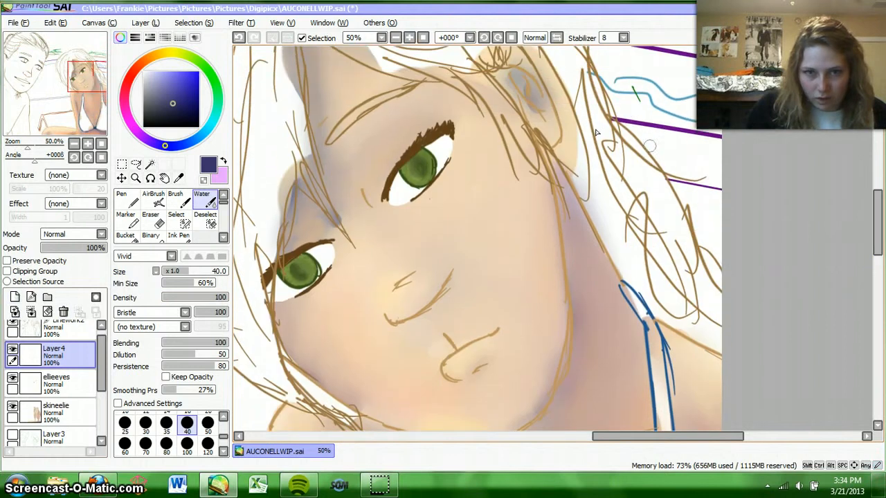
click(499, 38)
click(498, 38)
click(499, 38)
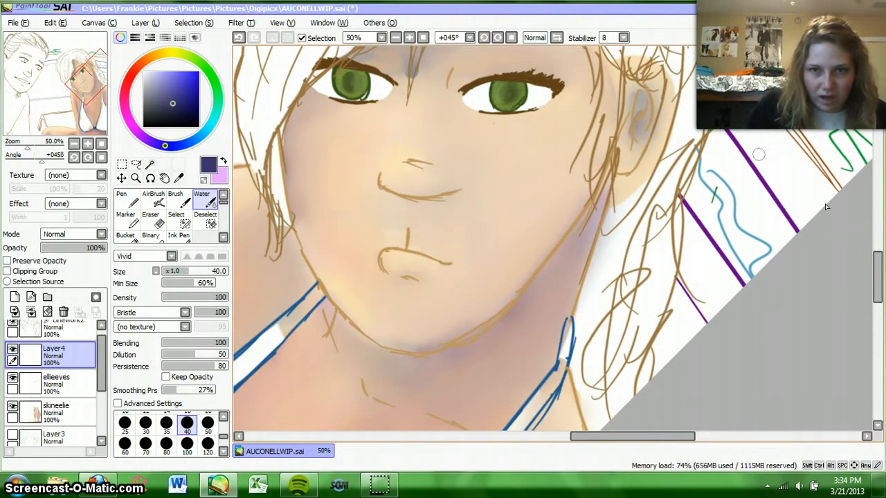
drag(878, 273, 878, 256)
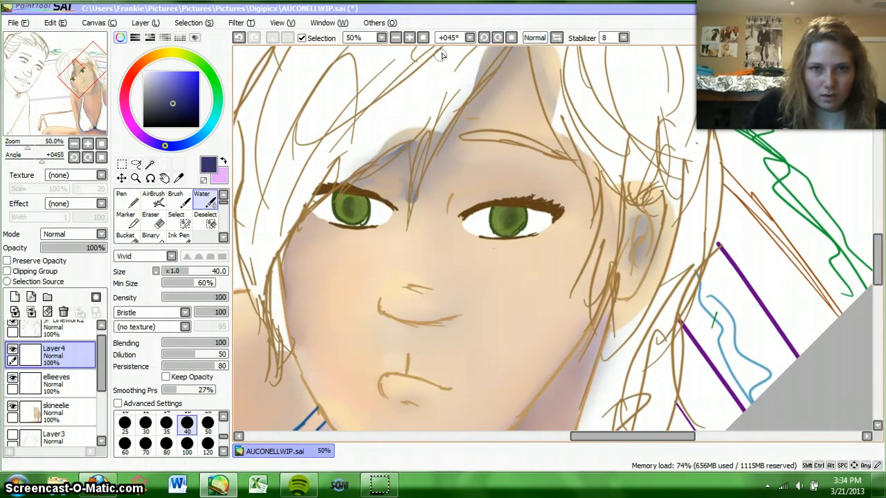
click(409, 38)
drag(634, 436, 616, 438)
click(159, 56)
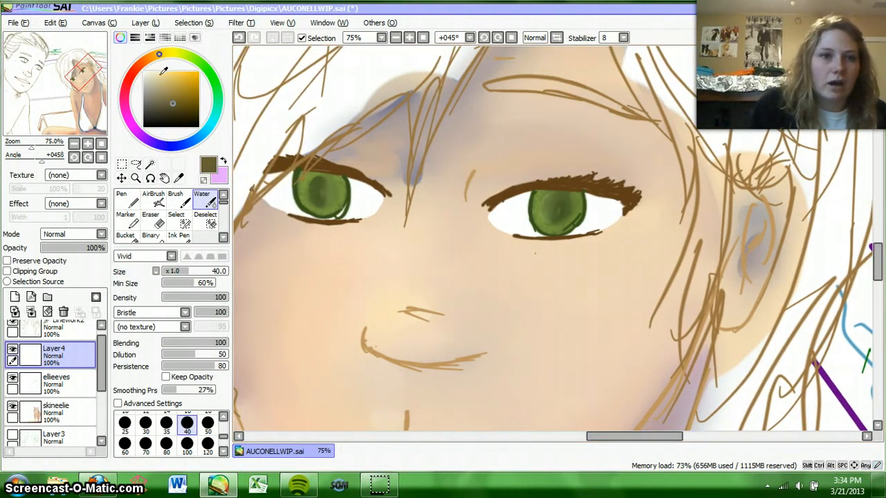
click(150, 76)
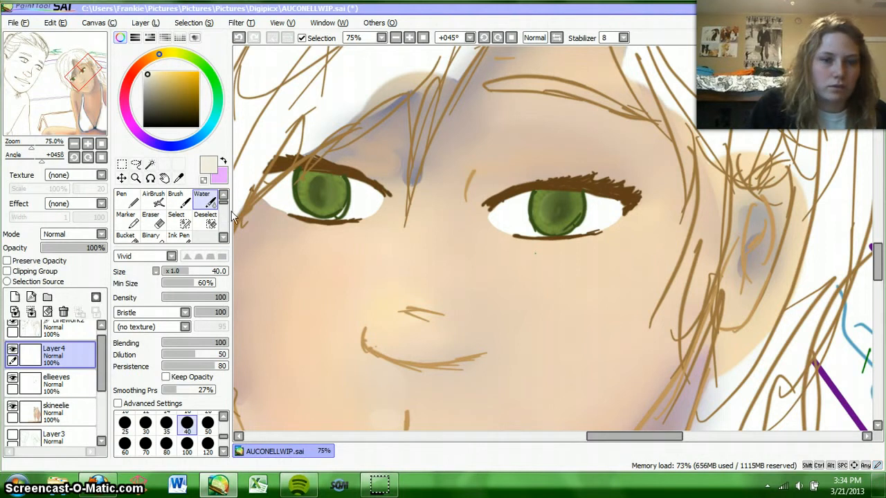
Step: Shade the white of the woman's eye nearest the hair fringe with the AirBrush at sizes 14 and 16, undoing strokes over the iris
click(166, 200)
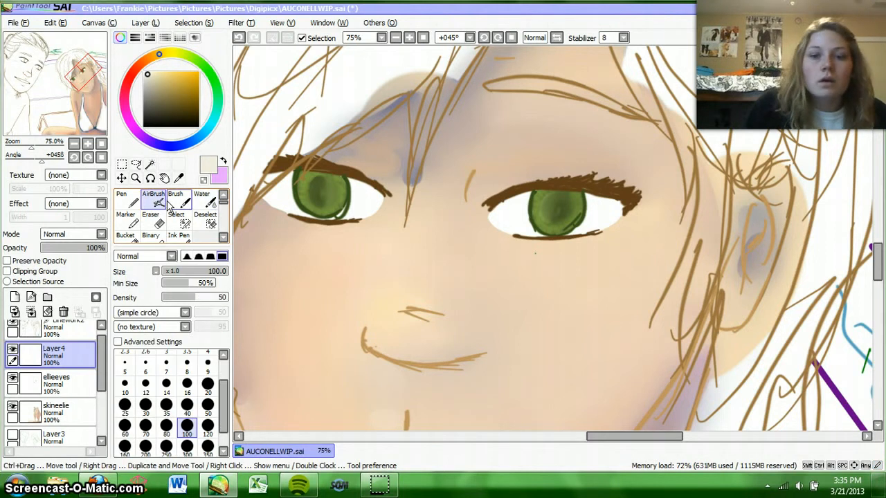
drag(646, 436, 641, 439)
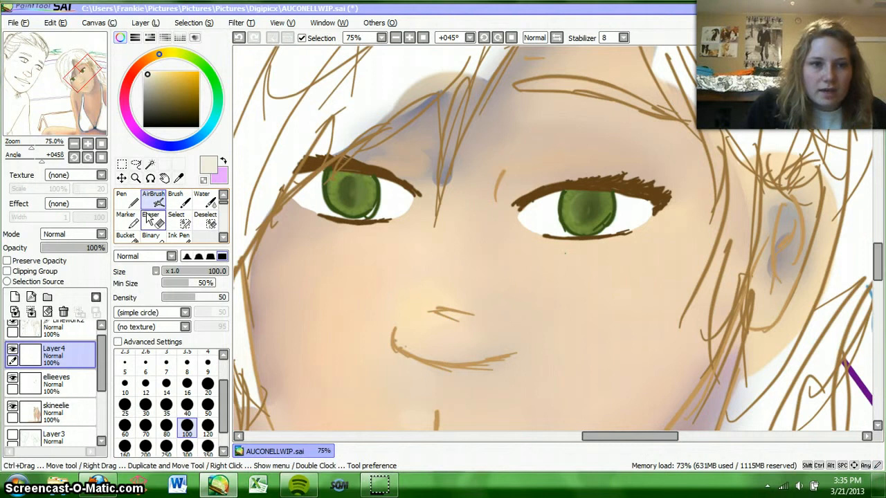
click(166, 384)
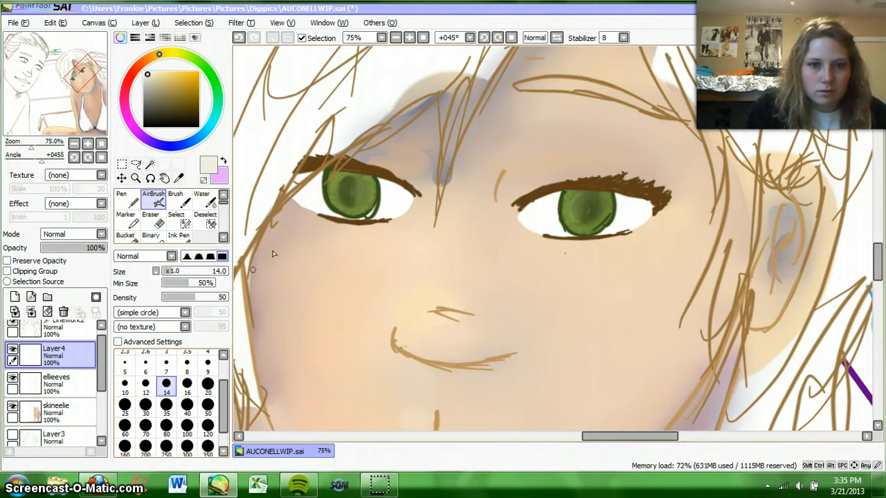
click(187, 385)
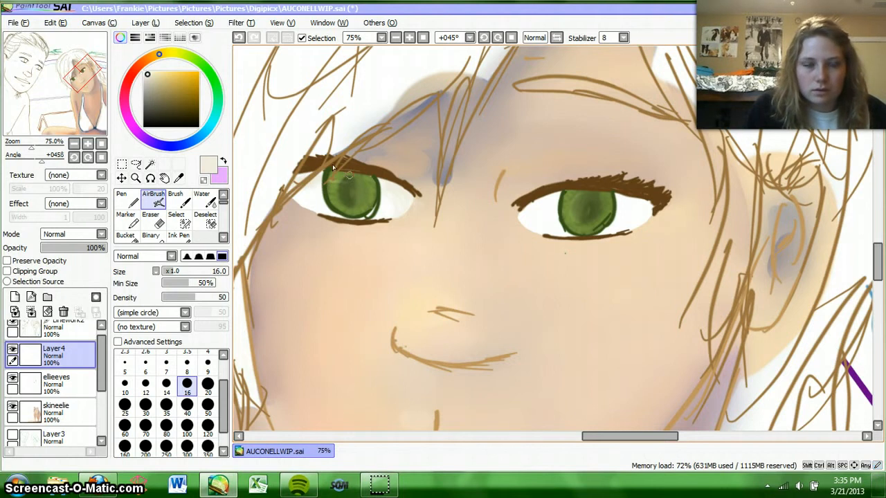
key(ctrl+z)
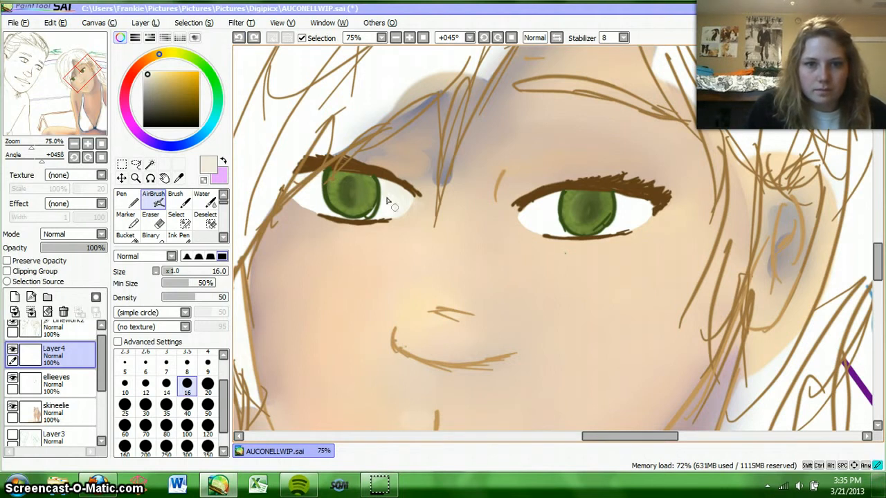
key(ctrl+y)
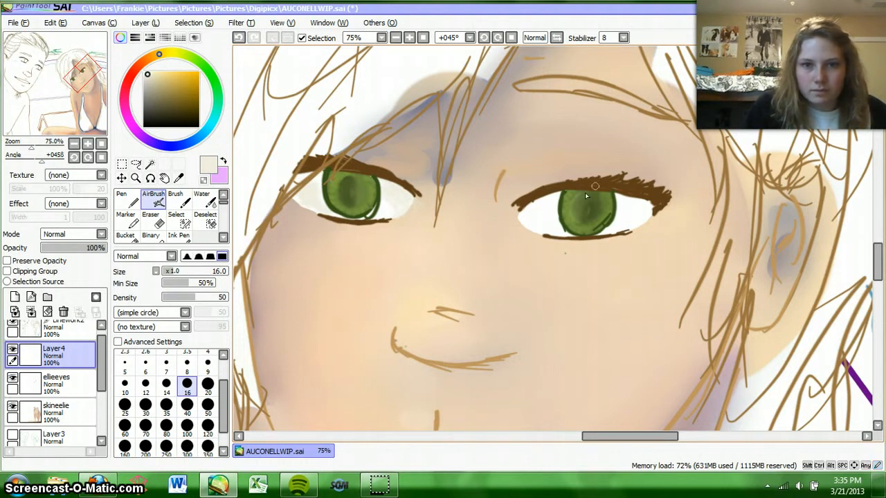
Step: Shade the white of the other eye with the size 16 AirBrush, undoing the first stroke and deepening the shading with a darker beige
drag(555, 195, 525, 209)
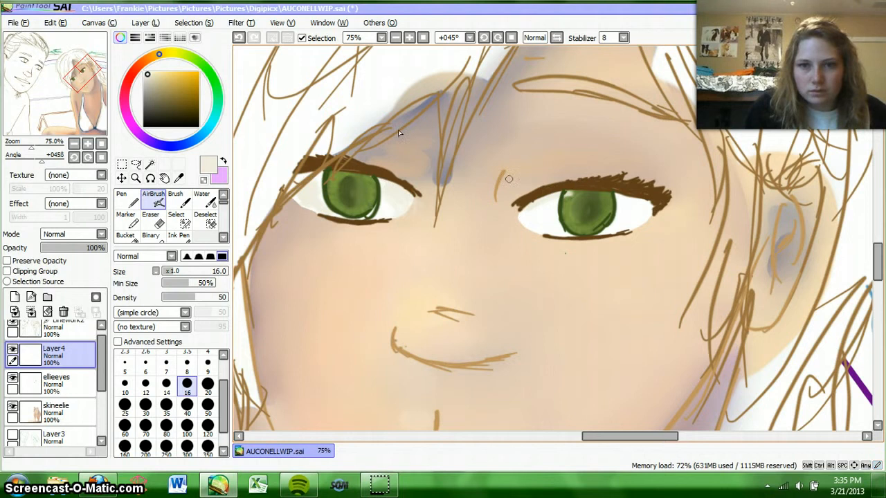
click(239, 38)
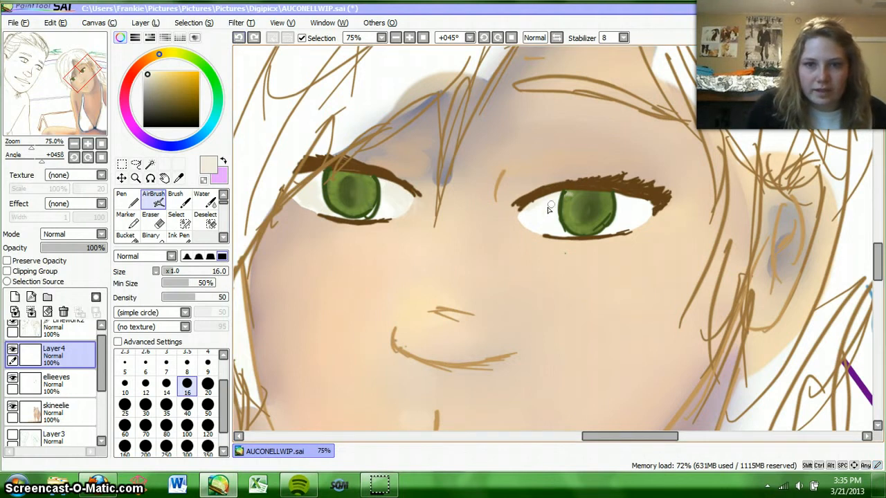
drag(544, 200, 557, 195)
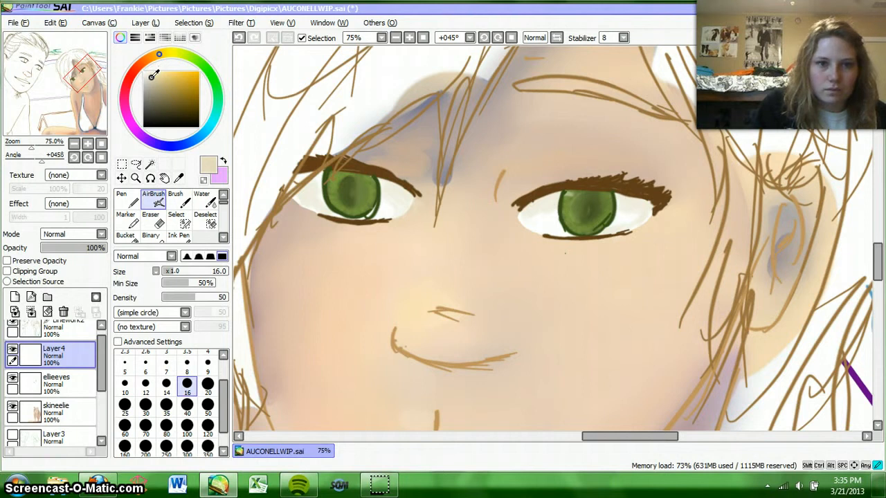
click(151, 81)
Step: Add another new layer and paint white highlights on both green irises with the size 16 AirBrush
click(15, 296)
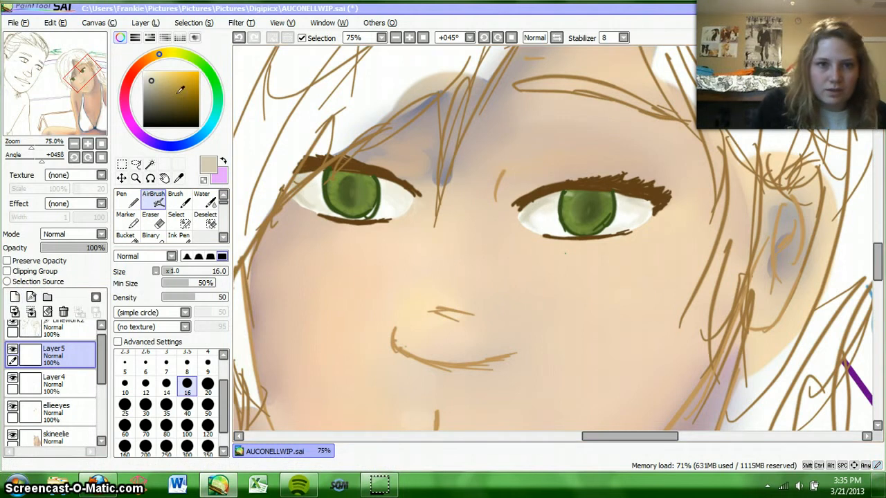
mouse_move(164, 80)
mouse_down()
mouse_move(144, 63)
mouse_move(143, 71)
mouse_up()
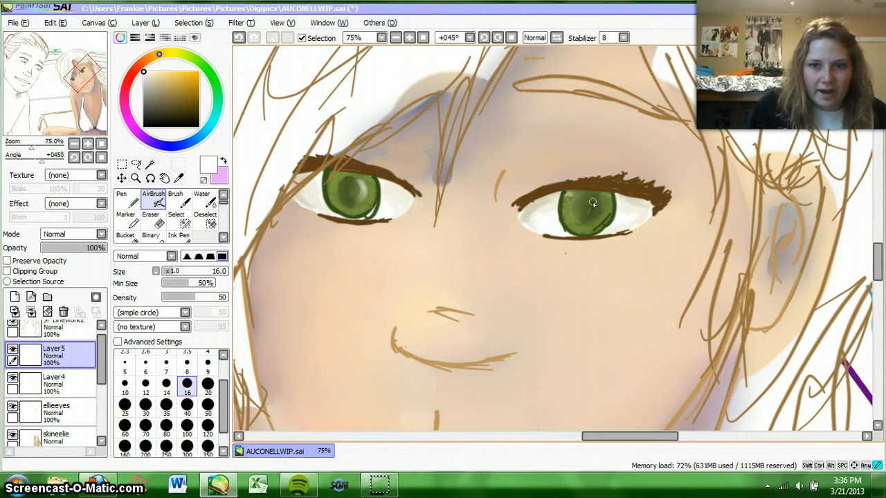
mouse_move(583, 198)
mouse_down()
mouse_move(586, 216)
mouse_move(583, 200)
mouse_up()
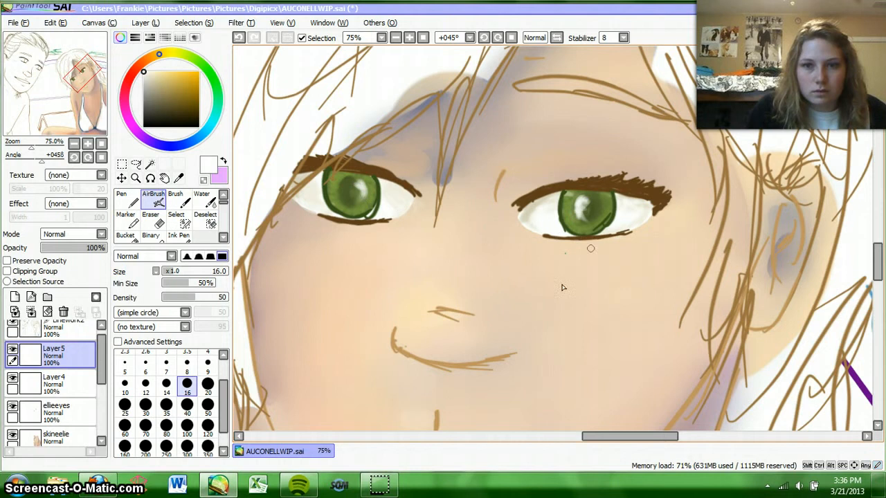
Step: Examine the woman's eyes and blended face shading at several zoom levels and against the whole picture
click(421, 37)
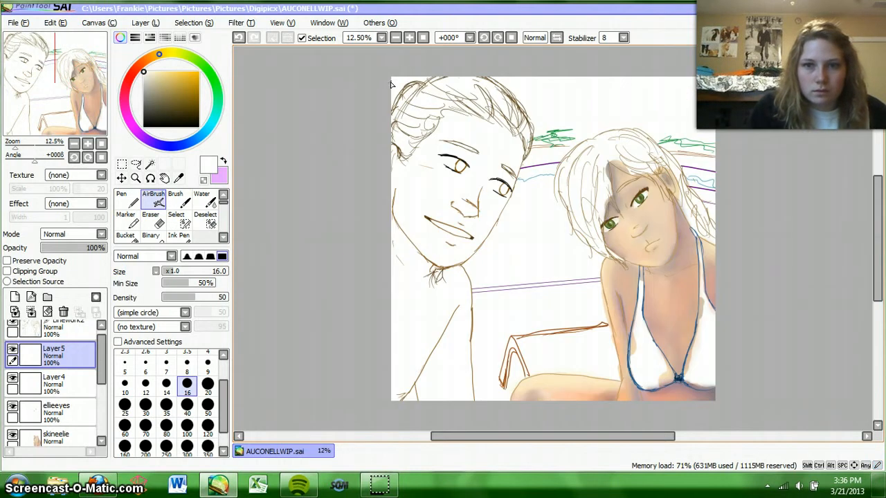
click(410, 37)
click(410, 38)
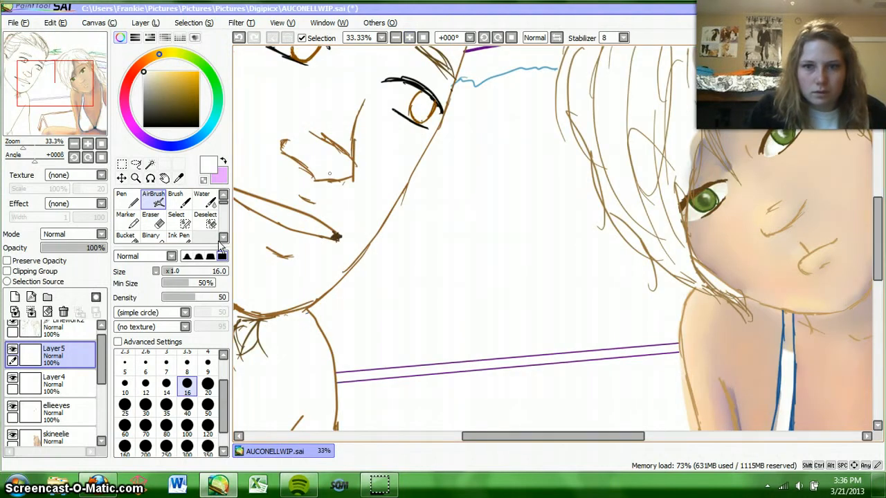
click(178, 200)
key(e)
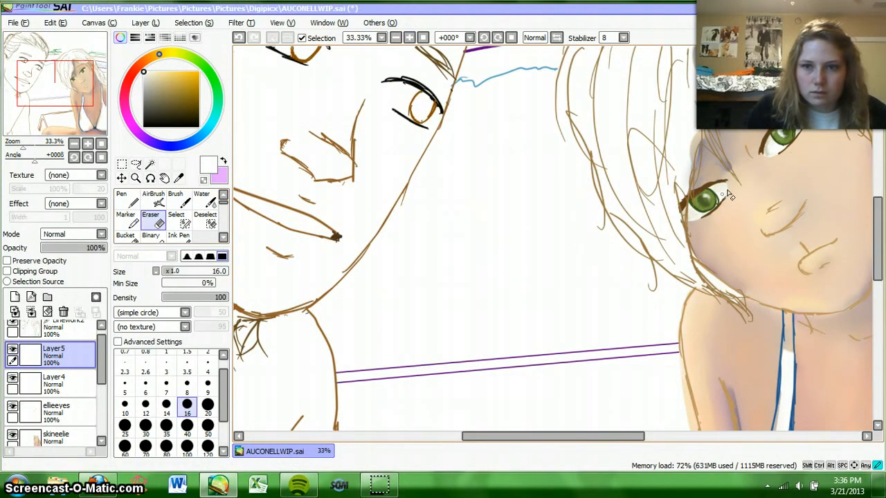
click(78, 380)
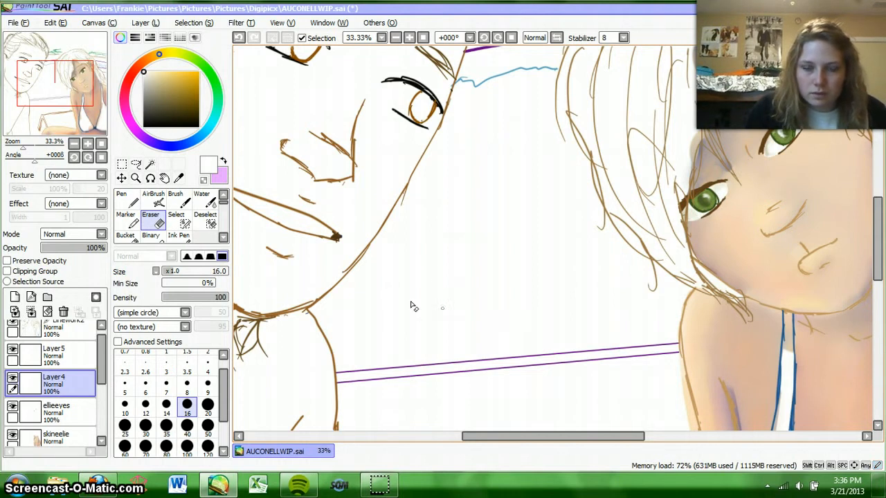
click(423, 38)
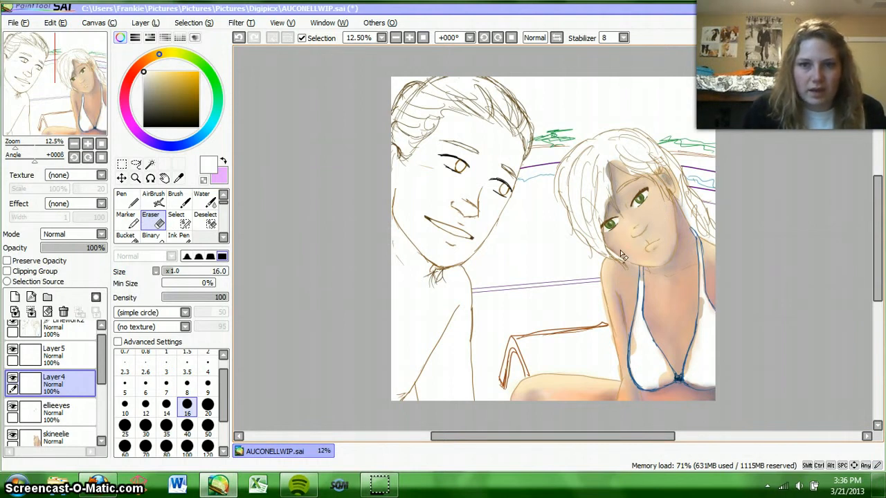
click(409, 38)
click(409, 39)
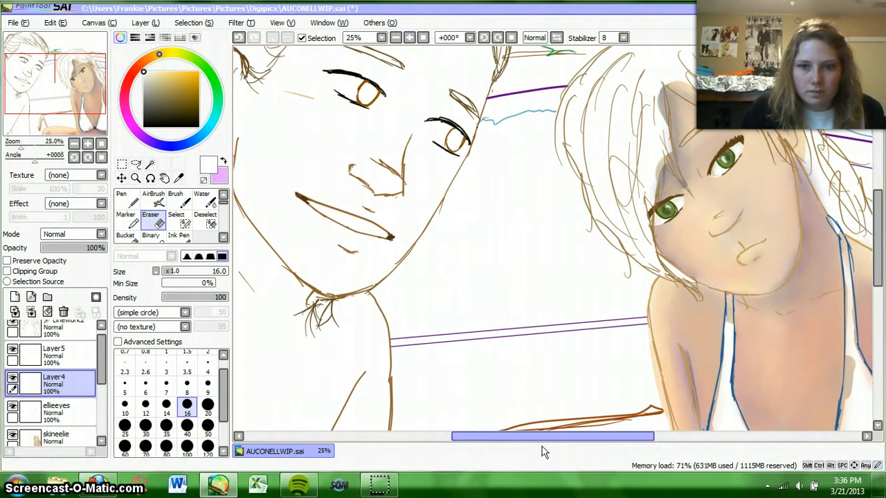
drag(534, 437, 575, 443)
click(54, 353)
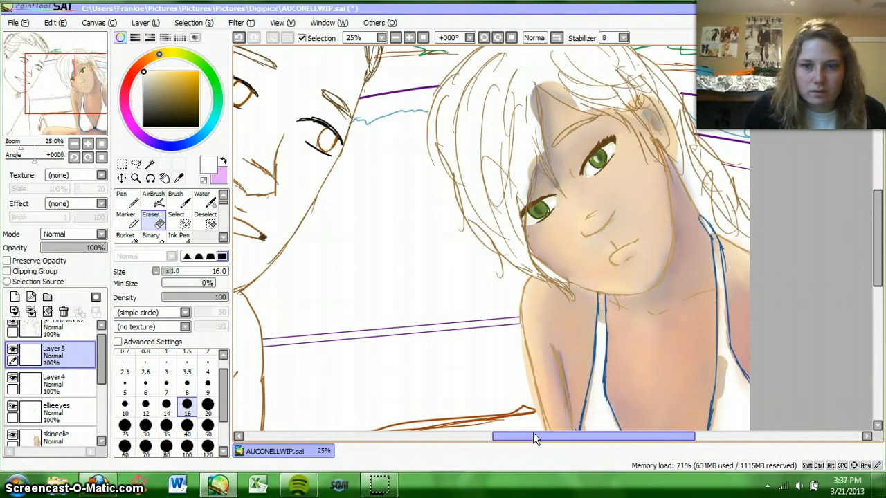
mouse_move(533, 436)
mouse_down()
mouse_move(543, 444)
mouse_move(528, 434)
mouse_up()
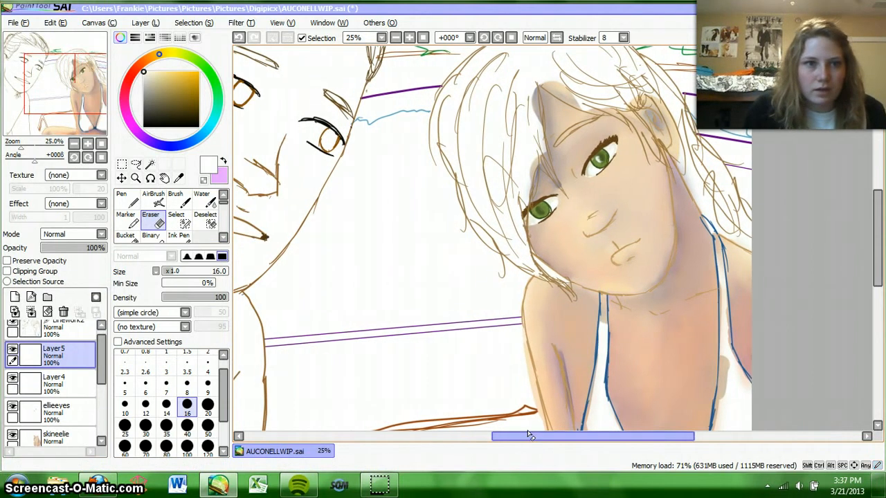
scroll(97, 367, up, 2)
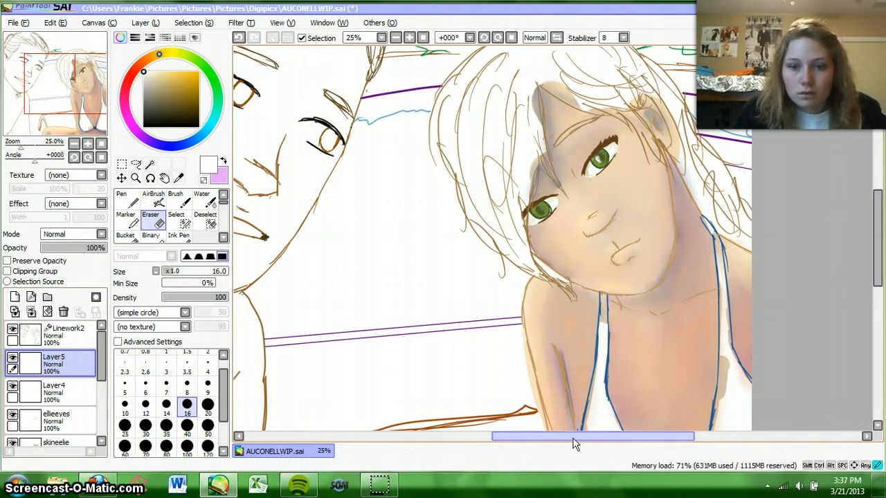
mouse_move(573, 437)
mouse_down()
mouse_move(597, 441)
mouse_move(589, 440)
mouse_up()
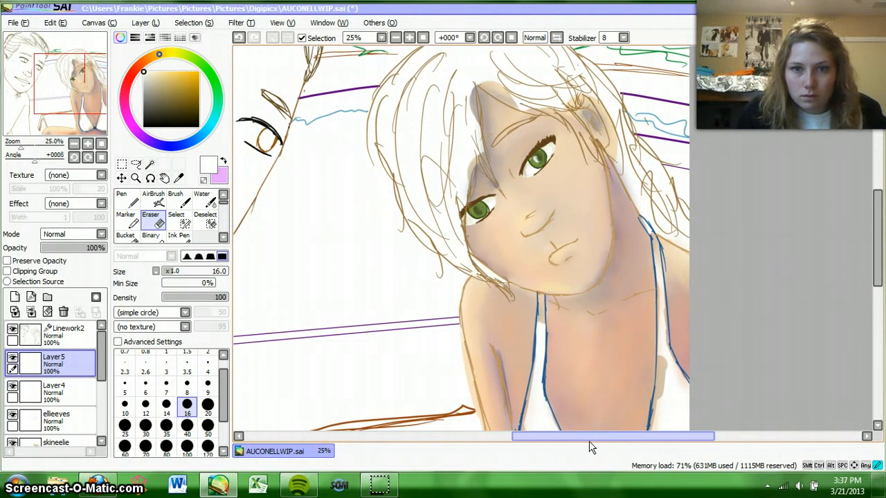
click(154, 201)
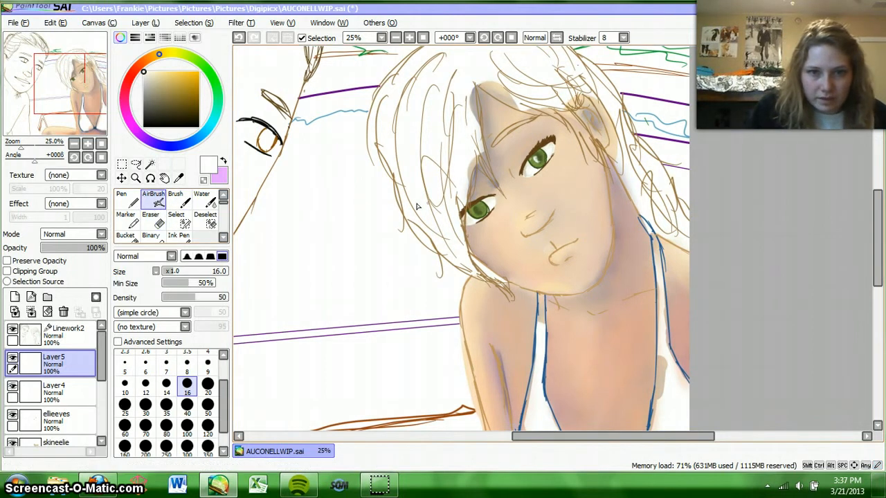
click(241, 38)
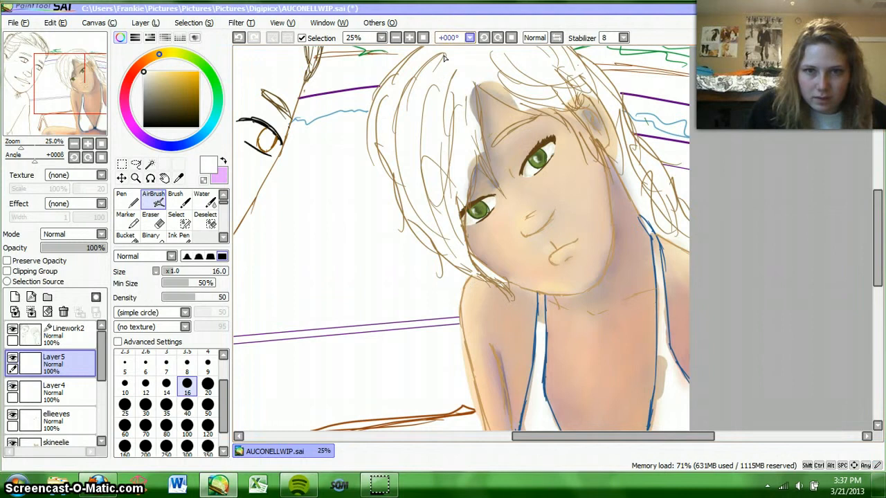
click(424, 38)
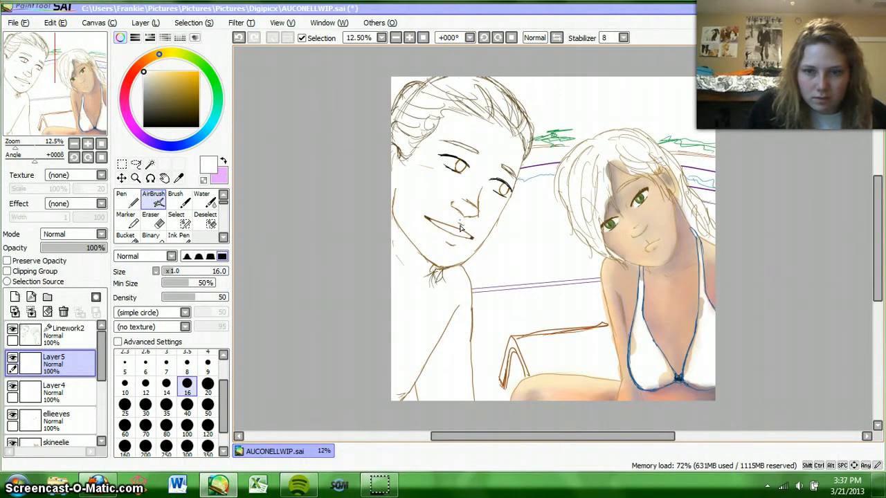
drag(521, 442, 555, 443)
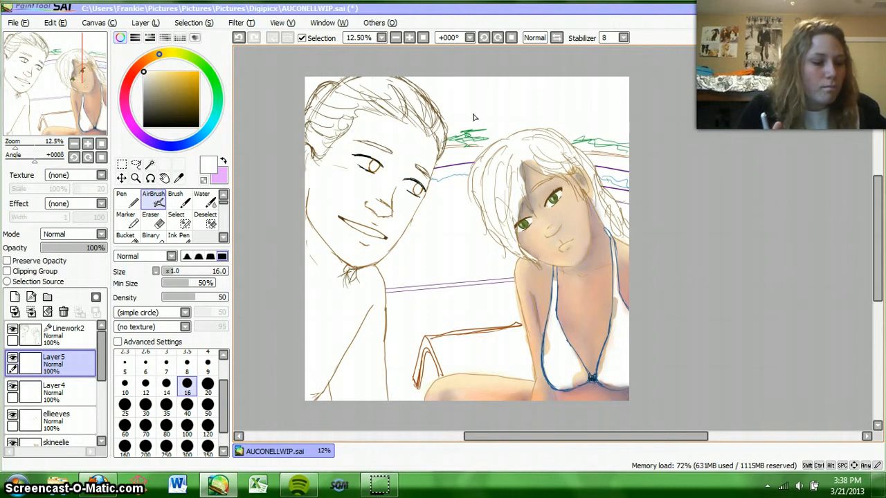
Step: Merge Layer5 and Layer4 down into the ellieeyes layer
click(409, 37)
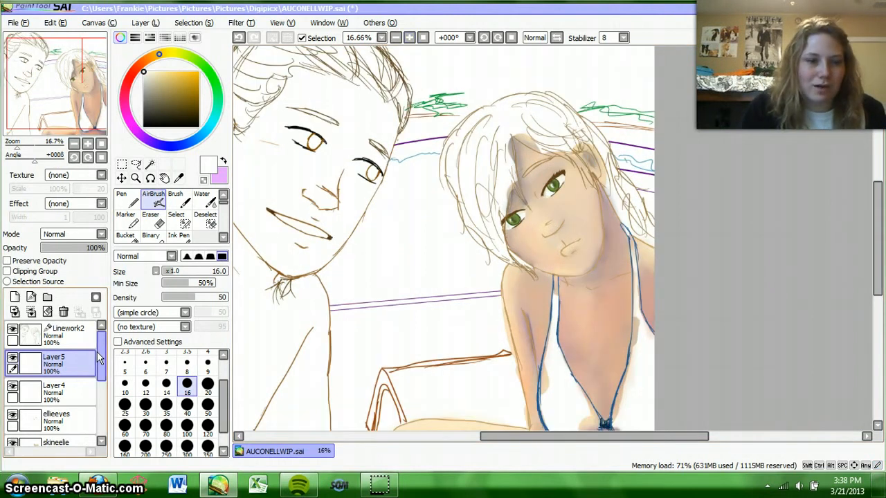
click(31, 313)
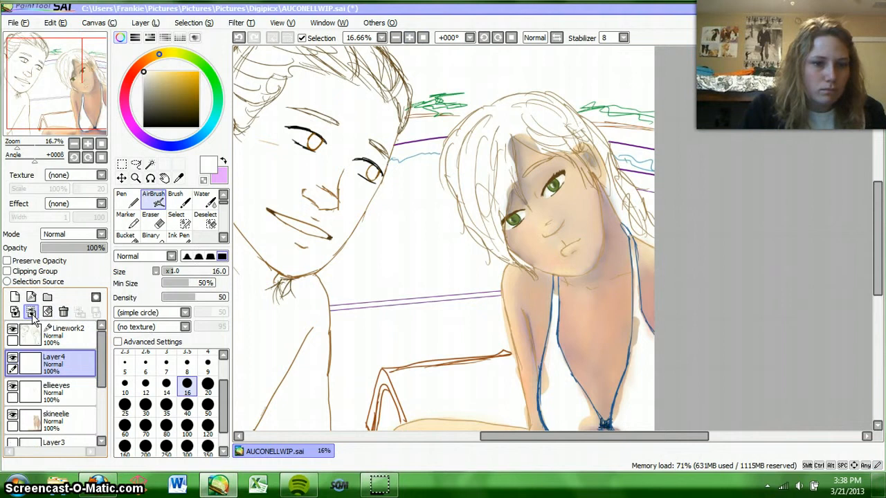
click(31, 313)
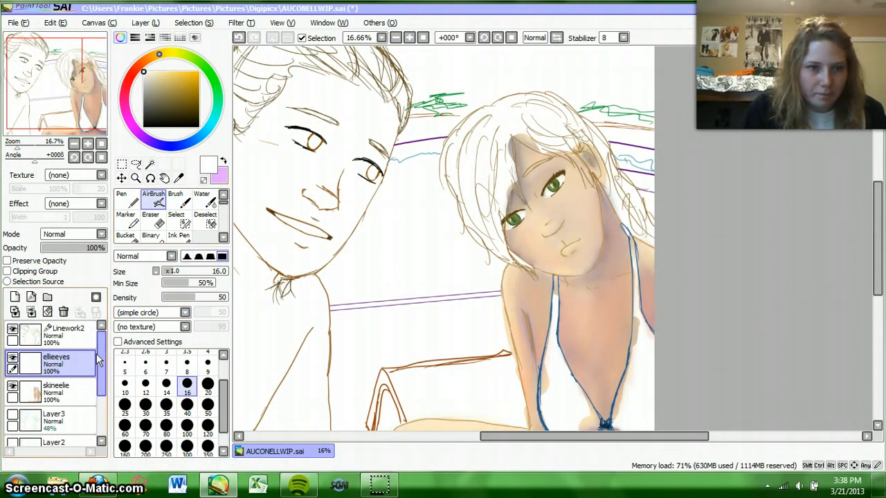
Step: Add a new layer above ellieeyes and name it elliehair
click(14, 296)
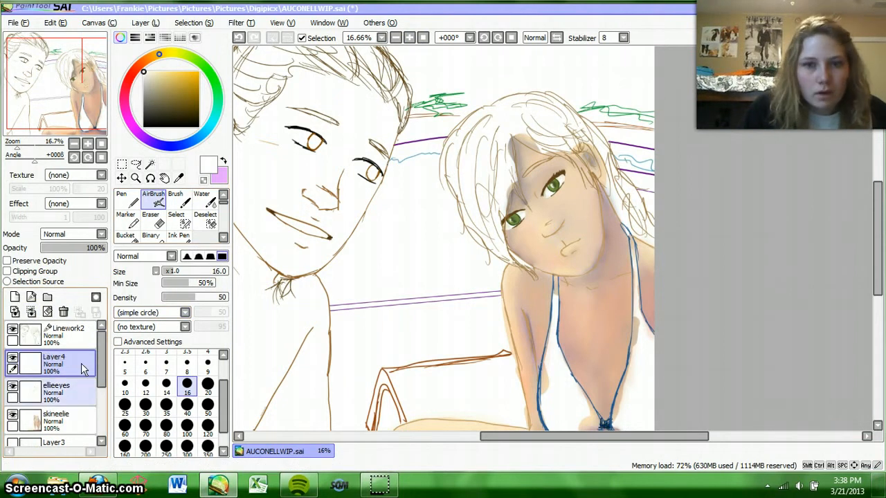
double_click(78, 365)
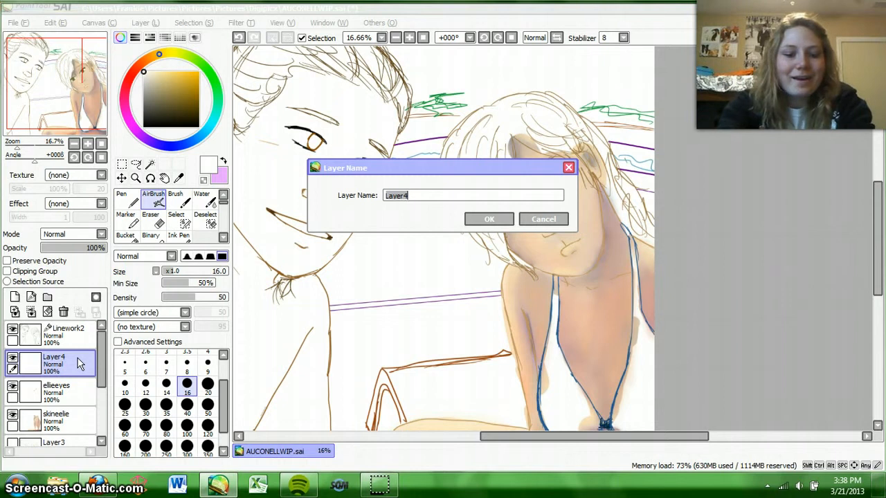
text(hair)
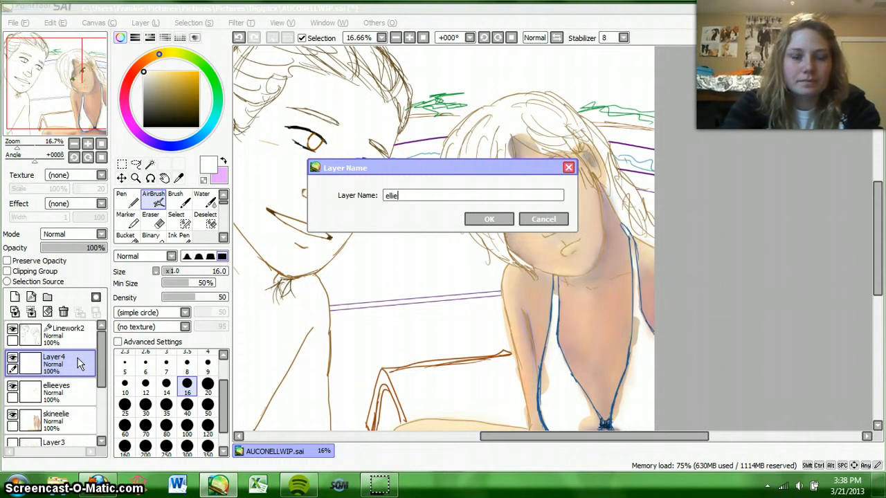
key(Return)
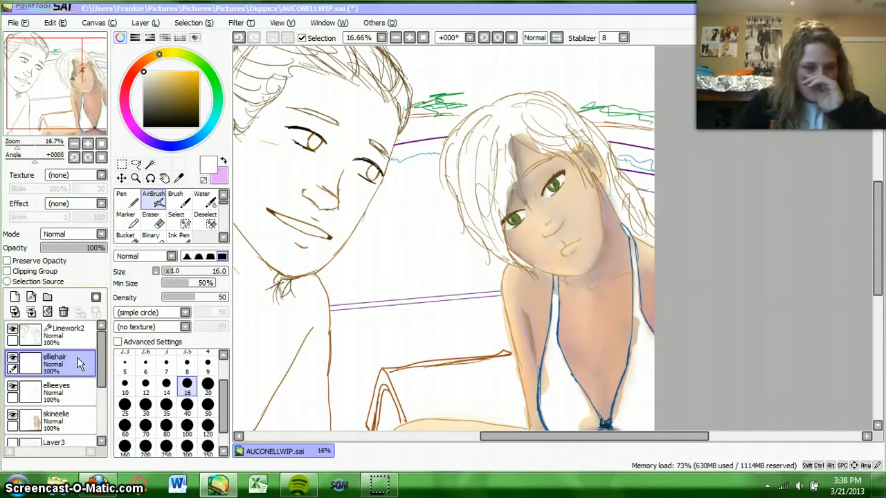
Step: Paint a selection with the size 16 Select brush along both edges of the forehead parting and over the woman's uncovered eyebrow
click(183, 222)
click(408, 38)
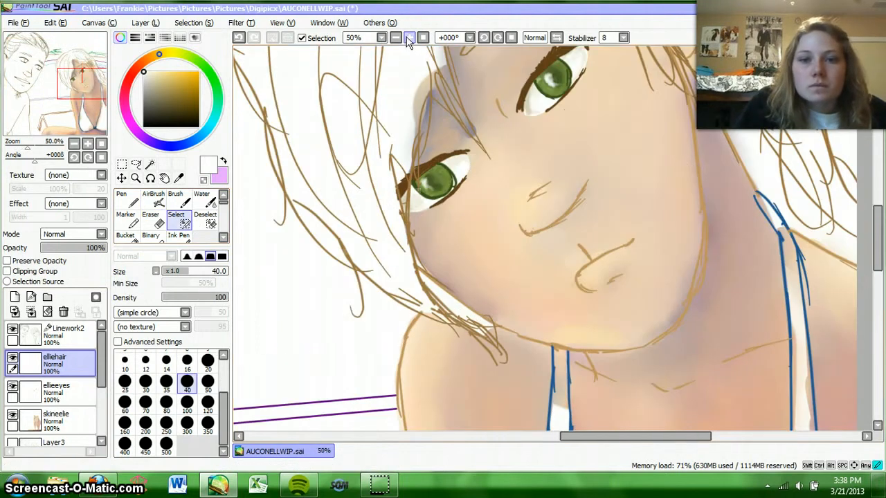
drag(880, 239, 880, 199)
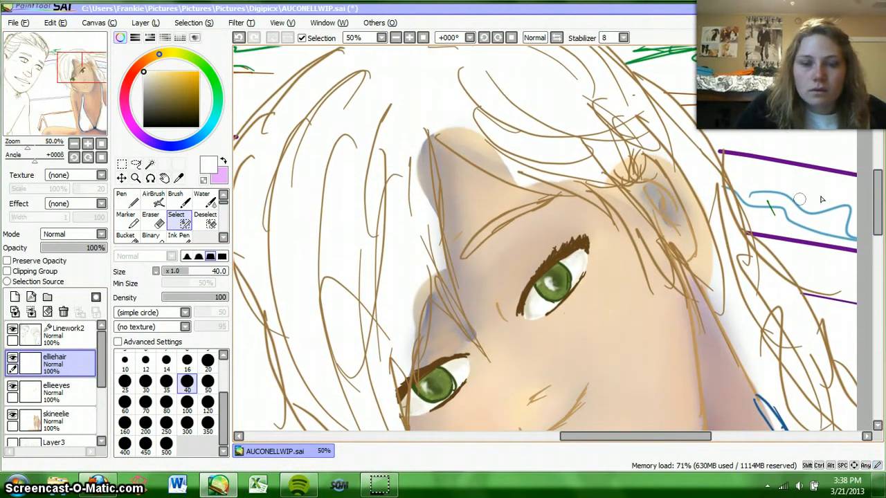
click(187, 361)
mouse_move(427, 141)
mouse_down()
mouse_move(438, 217)
mouse_move(430, 166)
mouse_up()
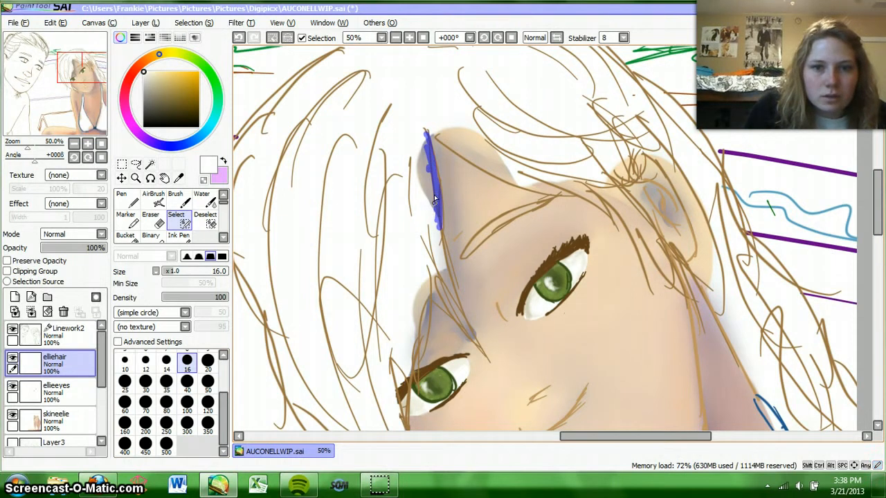
drag(427, 136, 426, 133)
mouse_move(446, 150)
mouse_down()
mouse_move(505, 163)
mouse_move(511, 177)
mouse_up()
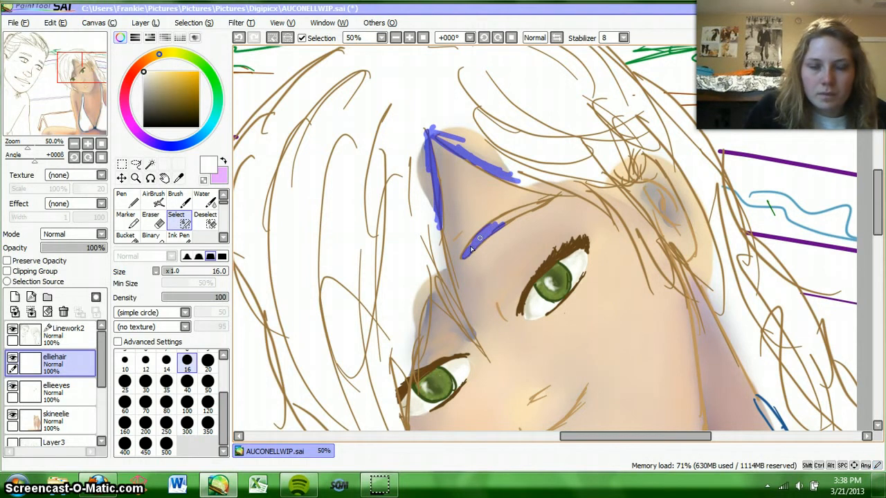
mouse_move(480, 238)
mouse_down()
mouse_move(506, 216)
mouse_move(498, 224)
mouse_up()
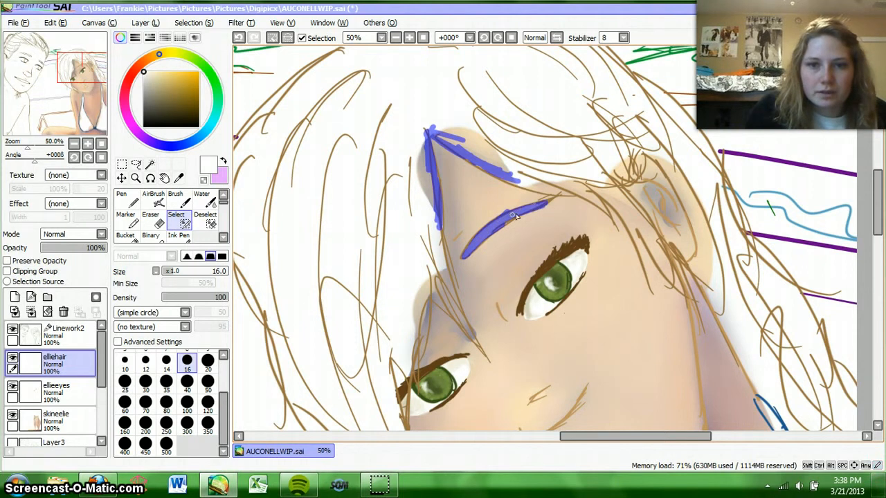
Step: Widen the size 16 selection along the hairline above the eyebrow and extend it down the fringe strand between the eyes
click(163, 222)
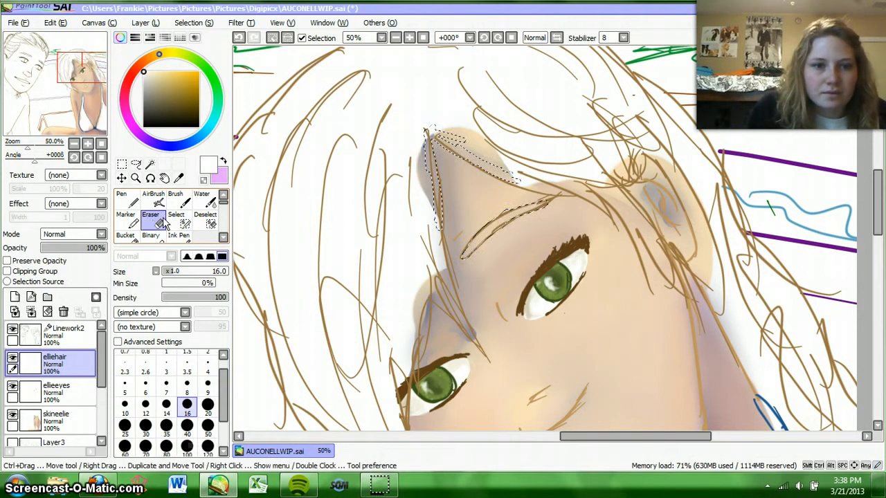
click(206, 221)
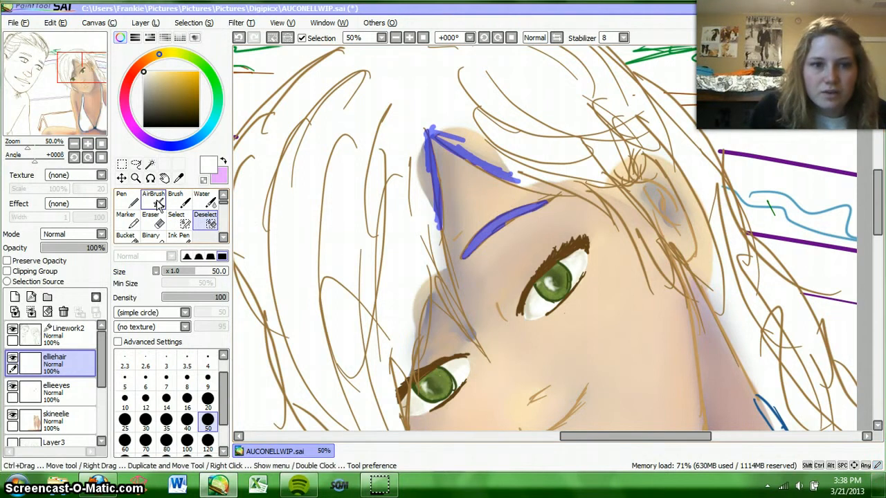
click(175, 220)
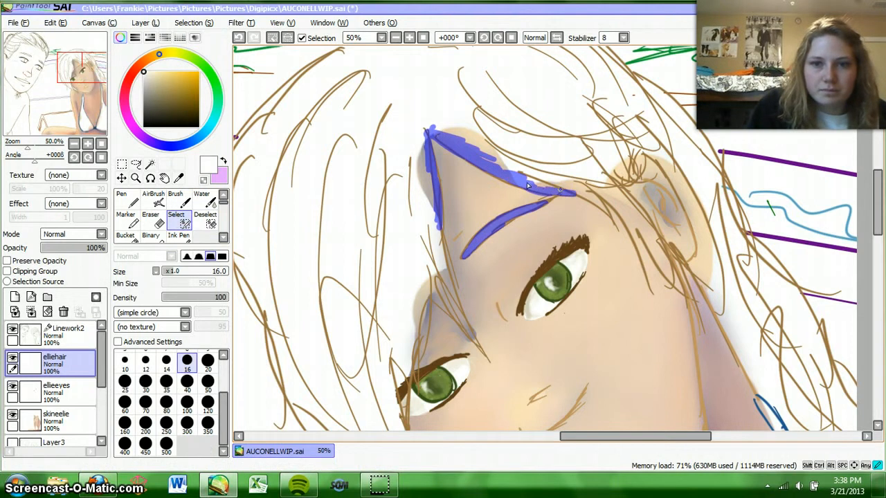
drag(477, 153, 465, 133)
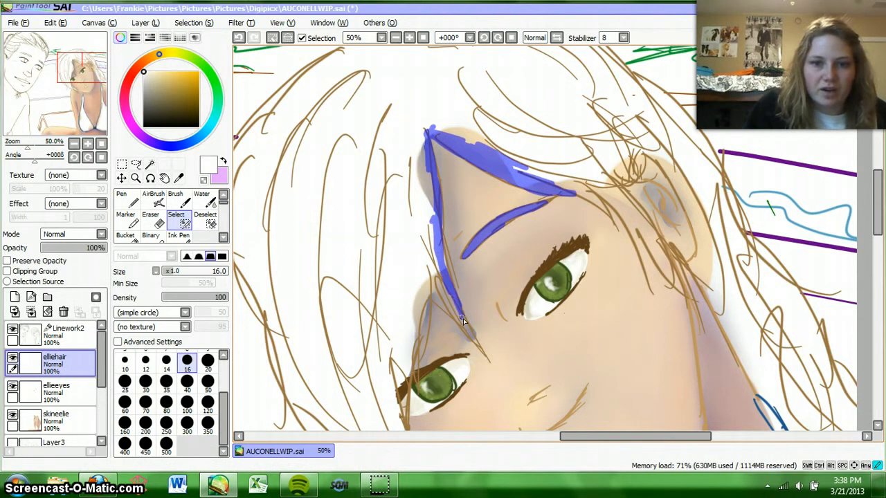
Step: Select the thin pointed fringe strands at size 10 and fill the thicker fringe down to the covered-side eye at size 35
key(bracketleft)
key(bracketleft)
key(bracketleft)
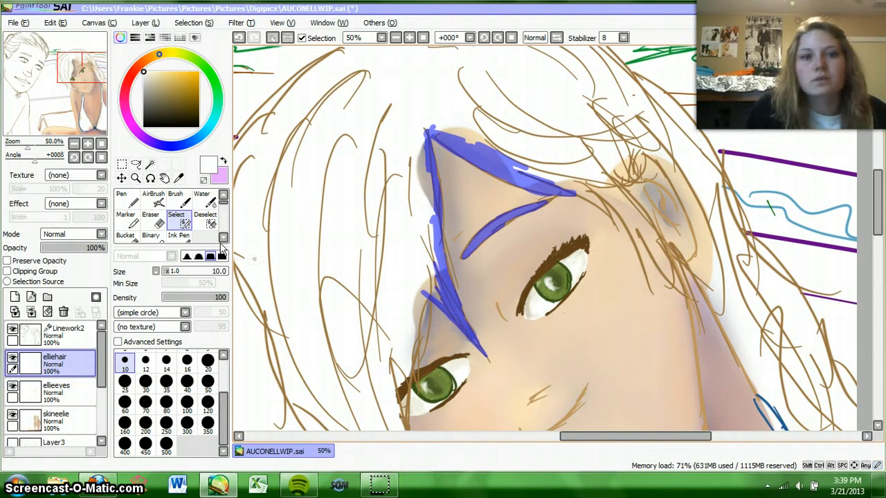
click(166, 381)
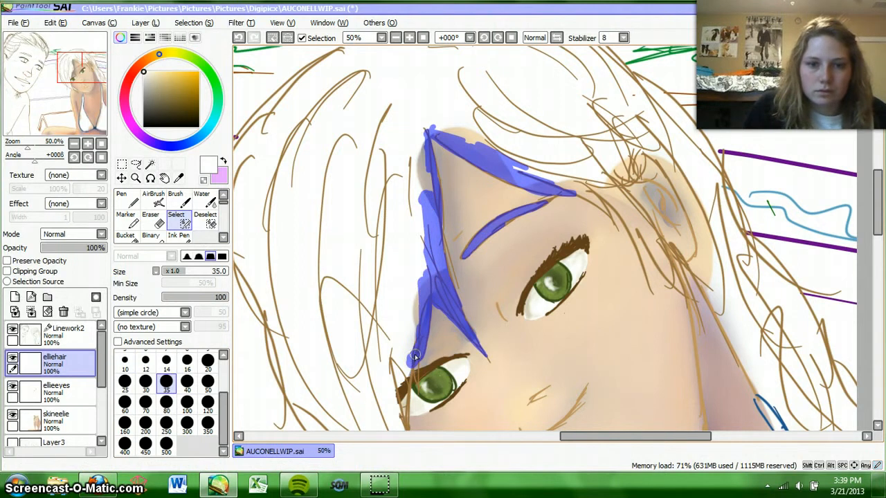
drag(422, 336, 412, 361)
Step: Extend the hair selection at size 35 along the hairline to the ear and over the strands in front of it, refining it at size 14
mouse_move(533, 161)
mouse_down()
mouse_move(564, 186)
mouse_move(629, 204)
mouse_move(621, 209)
mouse_move(650, 300)
mouse_up()
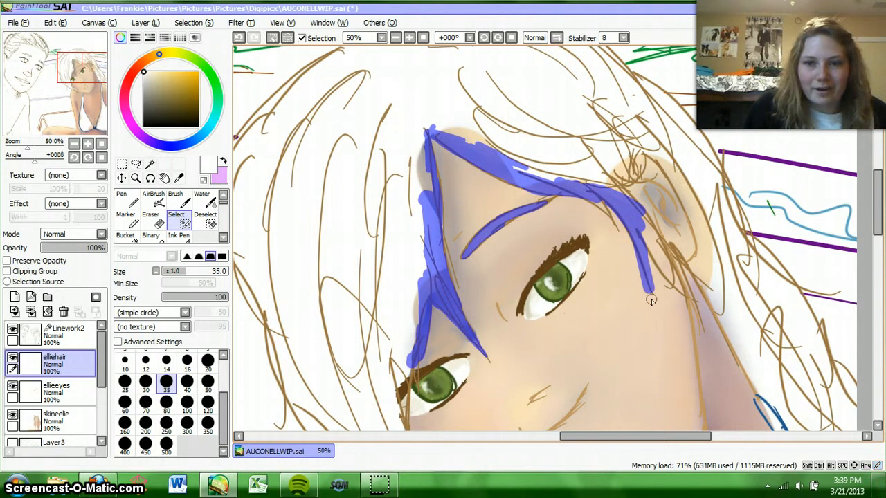
mouse_move(638, 221)
mouse_down()
mouse_move(701, 303)
mouse_move(649, 234)
mouse_move(678, 262)
mouse_up()
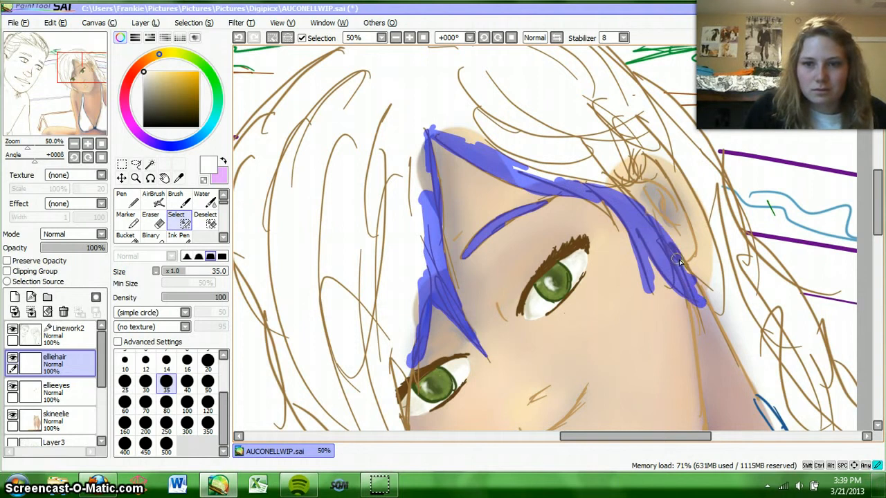
mouse_move(635, 210)
mouse_down()
mouse_move(612, 170)
mouse_move(649, 225)
mouse_move(621, 167)
mouse_move(653, 221)
mouse_move(644, 219)
mouse_move(680, 287)
mouse_up()
drag(615, 186, 597, 185)
click(166, 363)
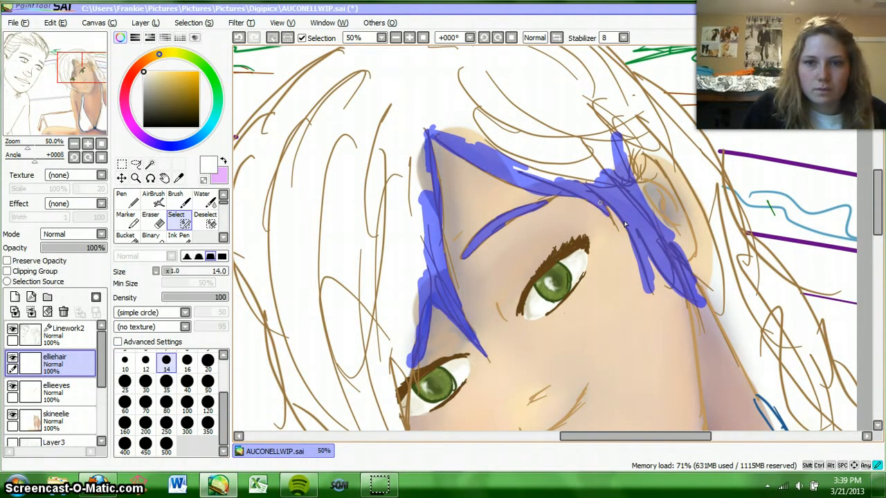
Step: Select the hair edge past the covered-side eye and down the cheek to the strand tip at the jaw with the size 16 brush
drag(875, 204, 875, 226)
click(166, 403)
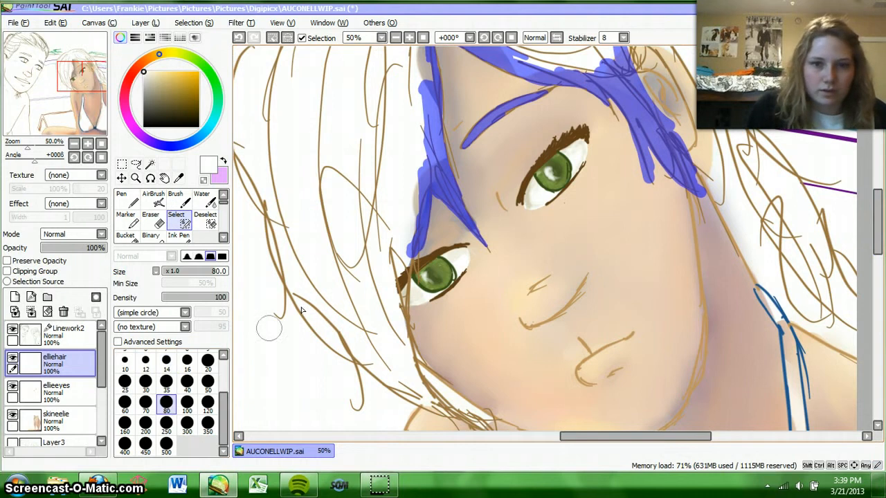
click(166, 385)
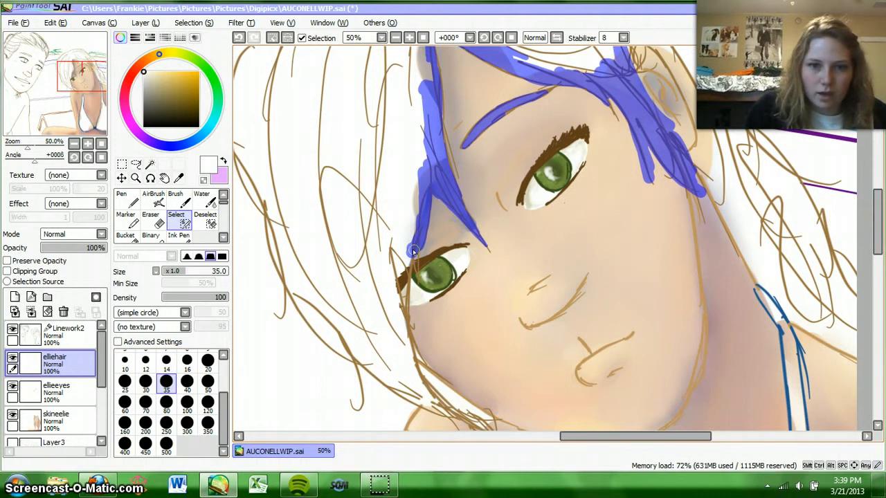
click(206, 364)
click(188, 363)
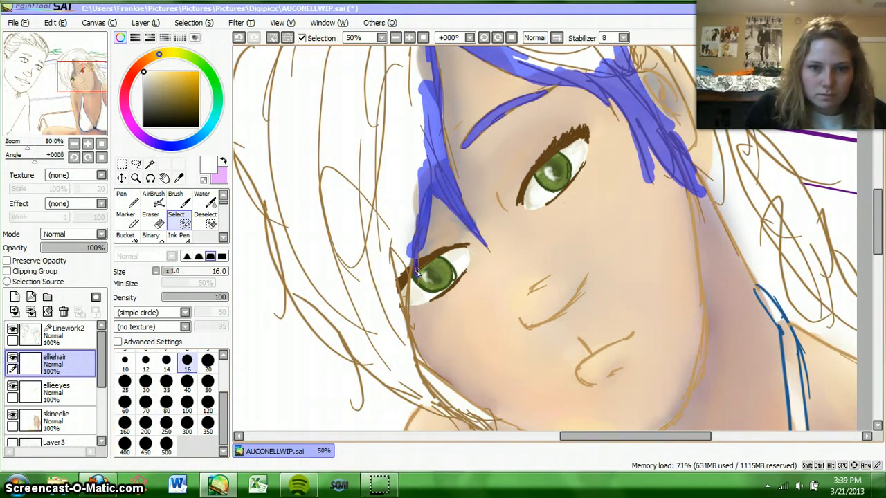
drag(411, 258, 405, 316)
drag(394, 228, 404, 317)
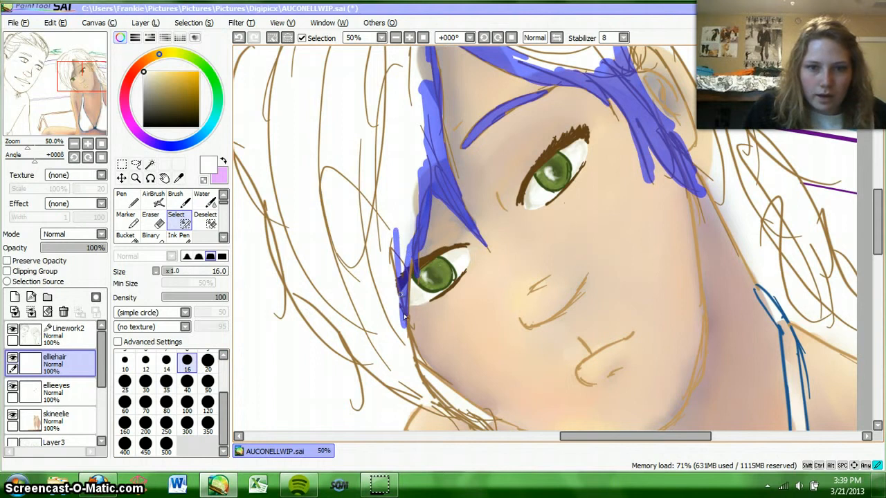
click(395, 38)
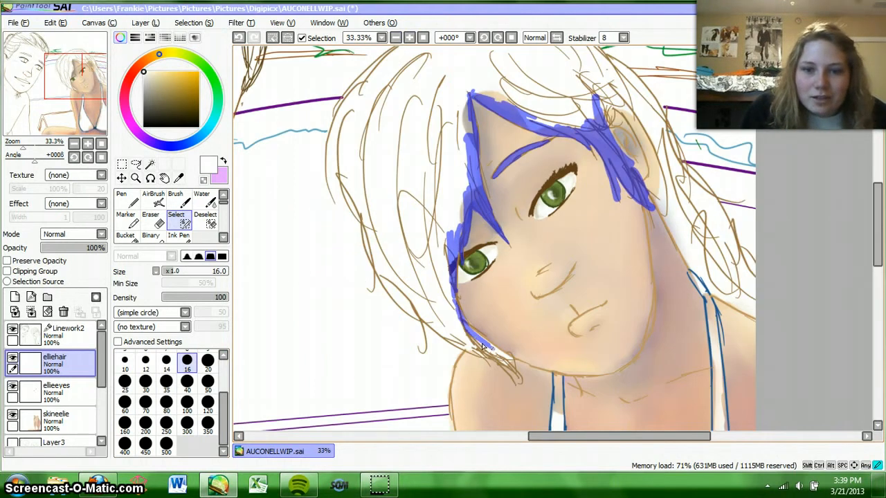
drag(495, 349, 514, 365)
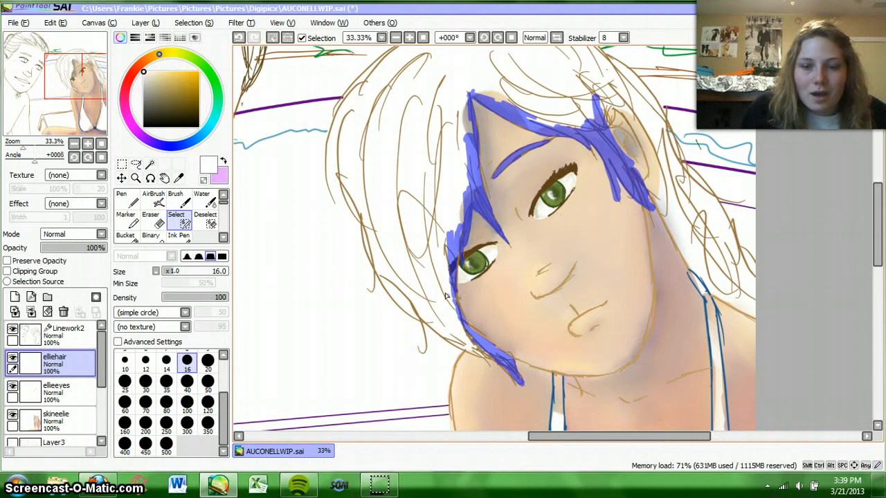
Step: Widen the selection beside the fringe and cheek at size 80 and cover the outer hair edge on the covered side
click(166, 402)
mouse_move(453, 124)
mouse_down()
mouse_move(459, 100)
mouse_move(456, 166)
mouse_move(464, 154)
mouse_move(443, 308)
mouse_move(462, 339)
mouse_up()
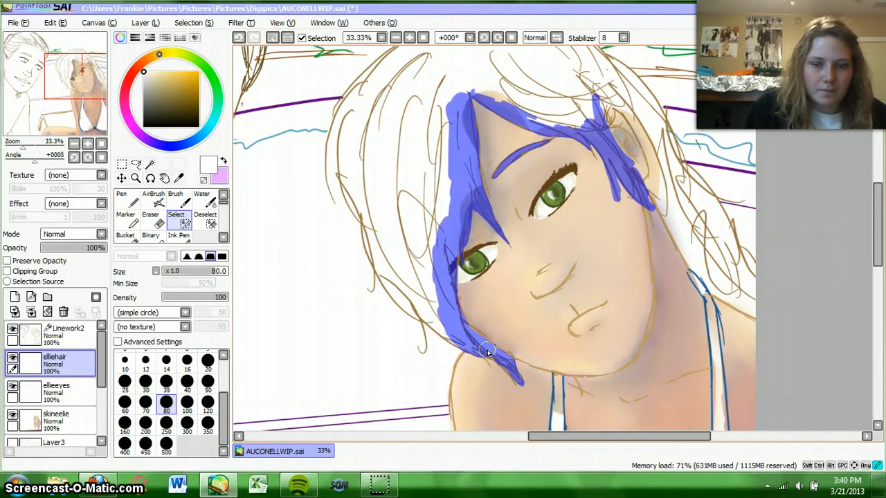
mouse_move(385, 247)
mouse_down()
mouse_move(425, 314)
mouse_move(461, 339)
mouse_up()
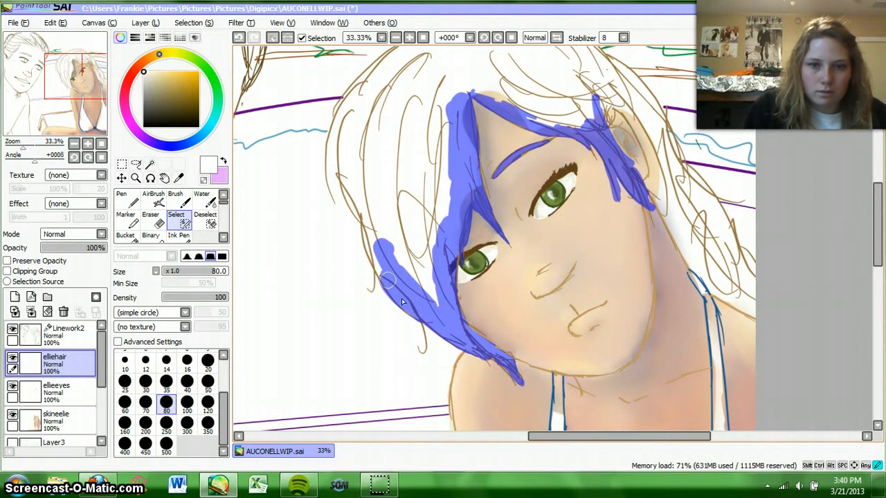
mouse_move(401, 302)
mouse_down()
mouse_move(360, 201)
mouse_move(369, 218)
mouse_up()
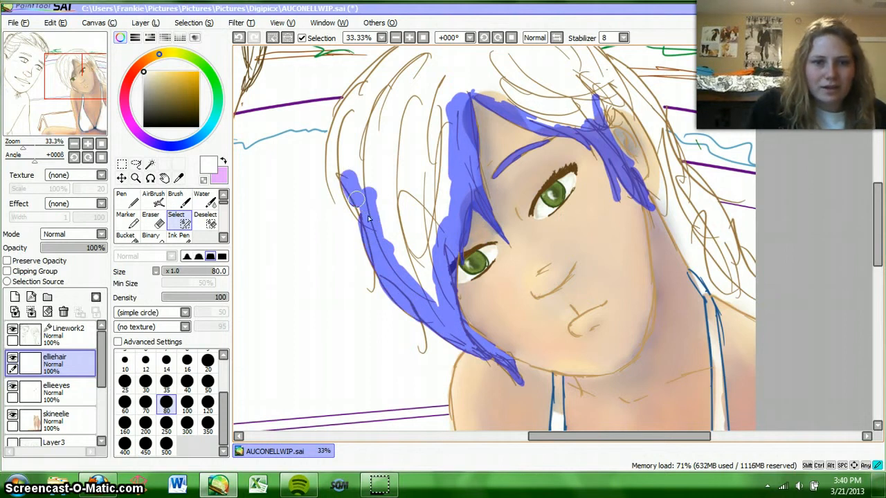
mouse_move(353, 103)
mouse_down()
mouse_move(341, 179)
mouse_move(343, 118)
mouse_move(339, 197)
mouse_up()
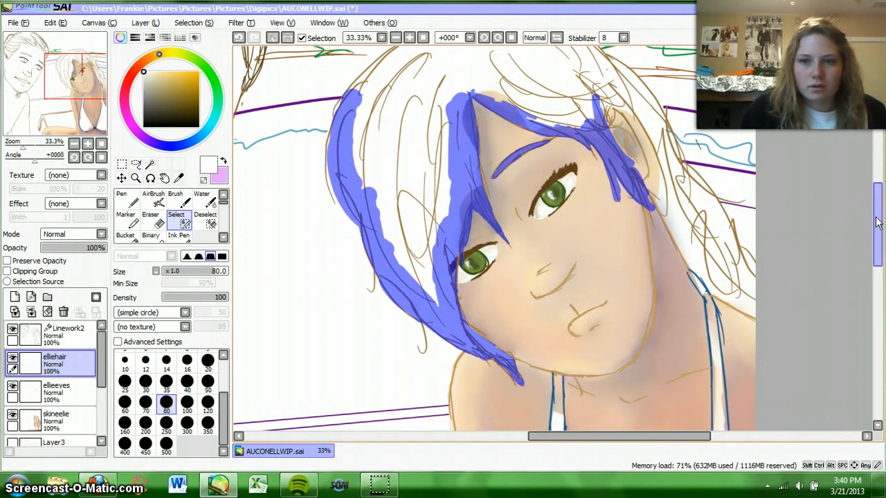
Step: Select around the crown and down the ponytail at size 80, filling in all the remaining hair inside the outline
scroll(867, 215, up, 3)
mouse_move(348, 197)
mouse_down()
mouse_move(359, 170)
mouse_move(402, 135)
mouse_move(443, 122)
mouse_move(454, 108)
mouse_move(496, 101)
mouse_move(474, 103)
mouse_move(542, 97)
mouse_move(574, 112)
mouse_move(615, 151)
mouse_move(608, 160)
mouse_move(624, 171)
mouse_move(627, 162)
mouse_move(653, 193)
mouse_move(650, 185)
mouse_move(698, 278)
mouse_move(726, 282)
mouse_move(719, 293)
mouse_move(727, 329)
mouse_move(752, 362)
mouse_move(741, 332)
mouse_move(734, 372)
mouse_move(751, 389)
mouse_move(695, 342)
mouse_move(661, 277)
mouse_move(660, 251)
mouse_move(720, 350)
mouse_up()
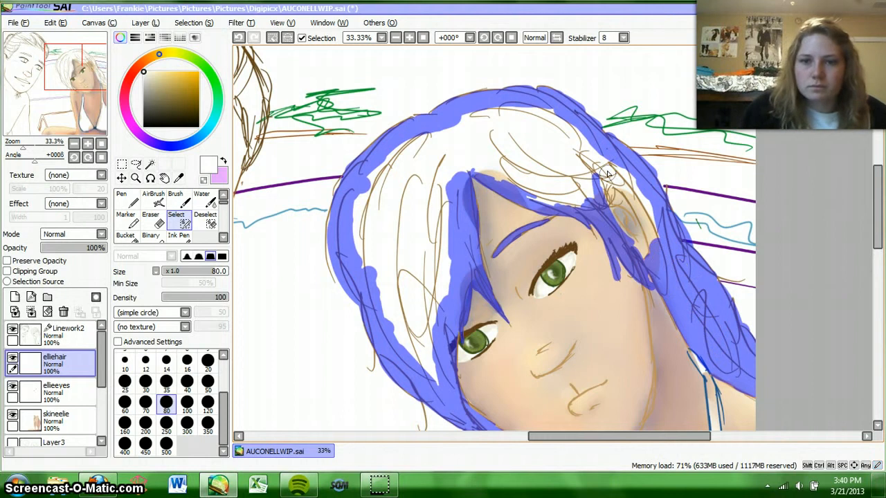
mouse_move(604, 183)
mouse_down()
mouse_move(605, 198)
mouse_move(582, 158)
mouse_move(623, 173)
mouse_move(653, 227)
mouse_move(622, 175)
mouse_up()
mouse_move(584, 151)
mouse_down()
mouse_move(554, 119)
mouse_move(495, 119)
mouse_move(485, 109)
mouse_move(547, 138)
mouse_move(586, 187)
mouse_move(505, 183)
mouse_move(477, 169)
mouse_move(522, 162)
mouse_move(554, 181)
mouse_move(516, 151)
mouse_move(419, 142)
mouse_move(363, 225)
mouse_move(353, 213)
mouse_move(391, 315)
mouse_move(425, 370)
mouse_move(419, 340)
mouse_move(453, 235)
mouse_up()
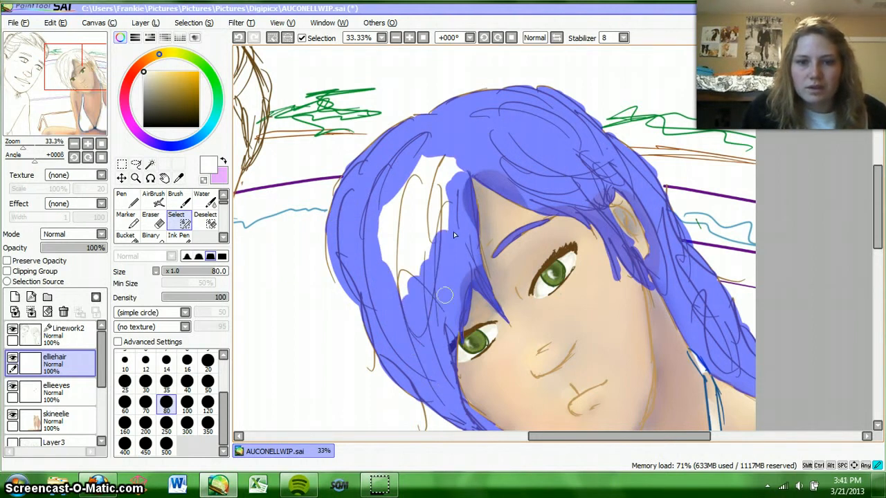
mouse_move(458, 181)
mouse_down()
mouse_move(441, 213)
mouse_move(448, 166)
mouse_move(422, 185)
mouse_move(432, 150)
mouse_move(395, 192)
mouse_move(390, 249)
mouse_move(402, 292)
mouse_move(413, 257)
mouse_up()
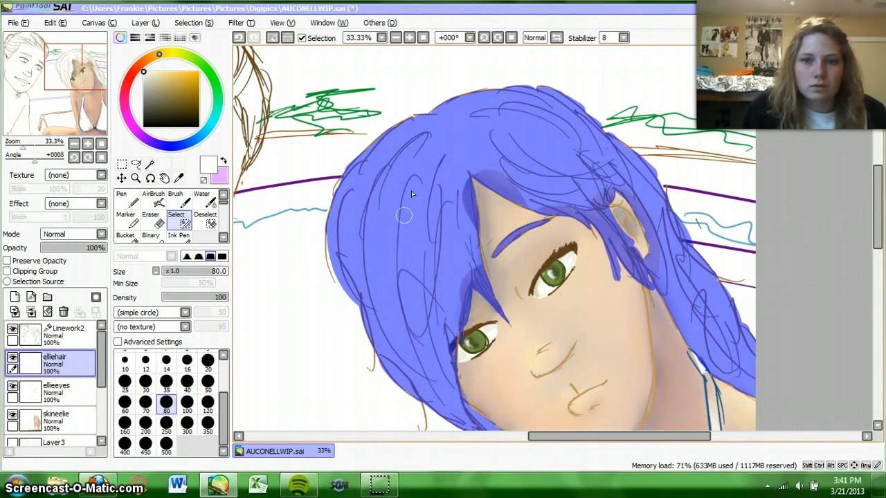
drag(876, 186, 882, 195)
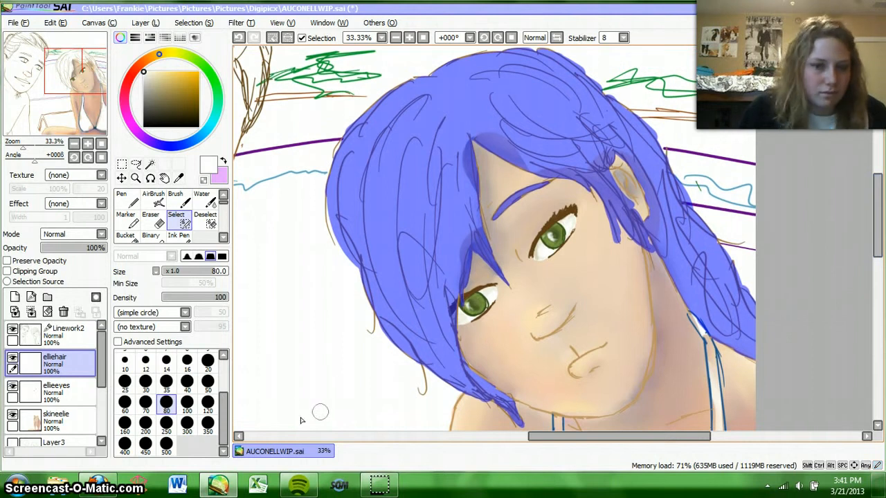
Step: Open the recent file ellie.jpg and sample the light orange-brown hair colour from the woman's eyebrow
click(34, 25)
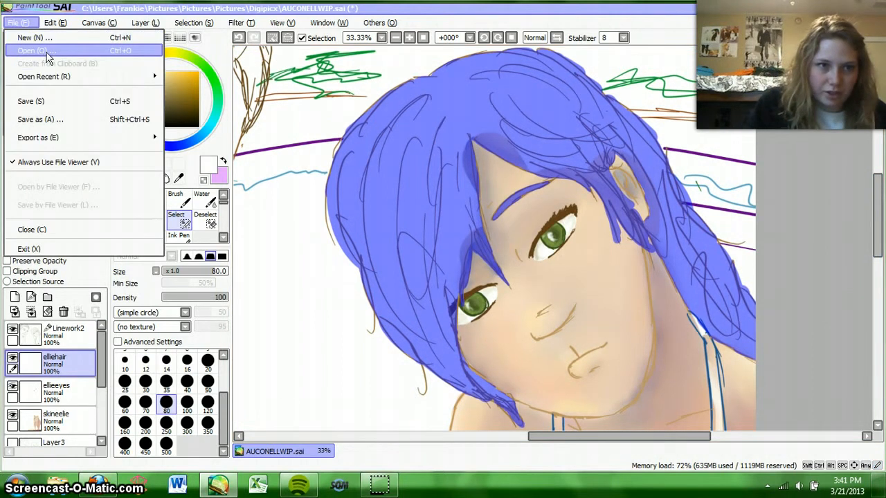
mouse_move(59, 79)
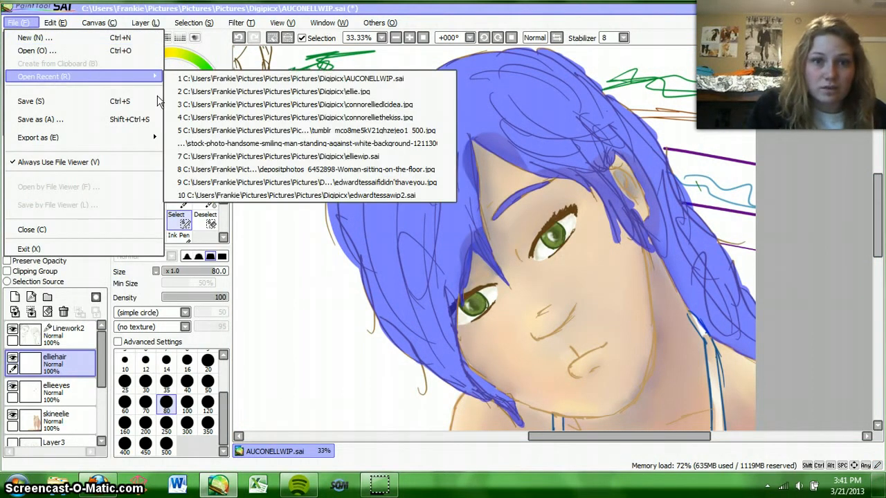
click(279, 90)
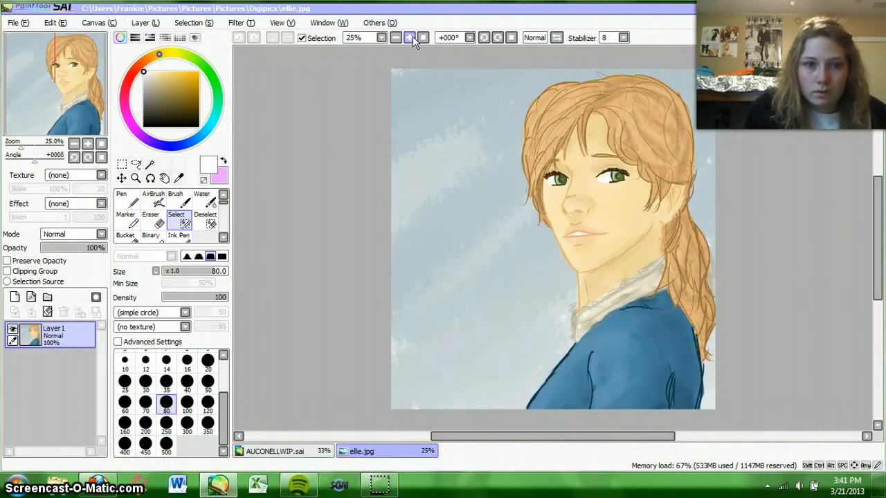
click(409, 38)
click(410, 37)
click(409, 37)
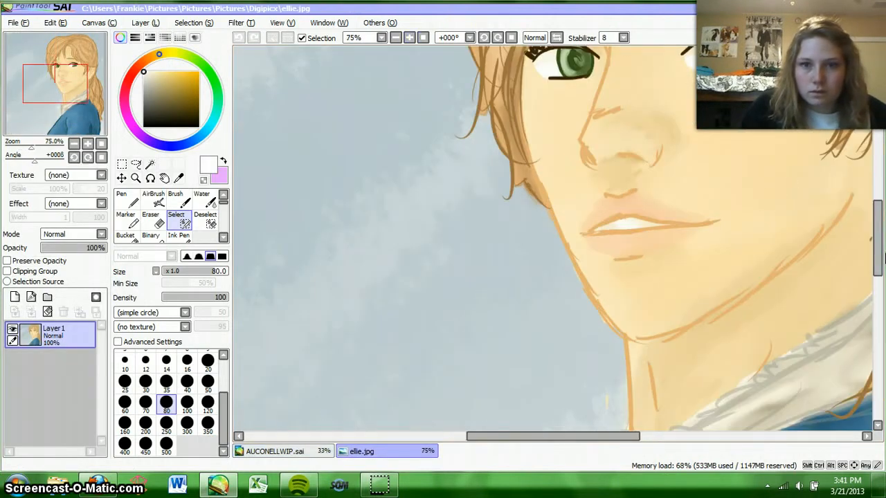
drag(879, 257, 879, 211)
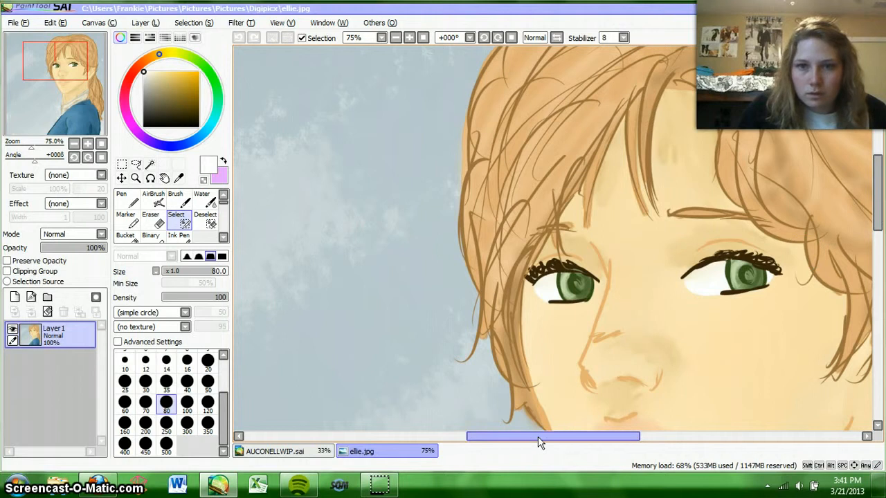
drag(540, 443, 593, 443)
click(410, 38)
click(410, 38)
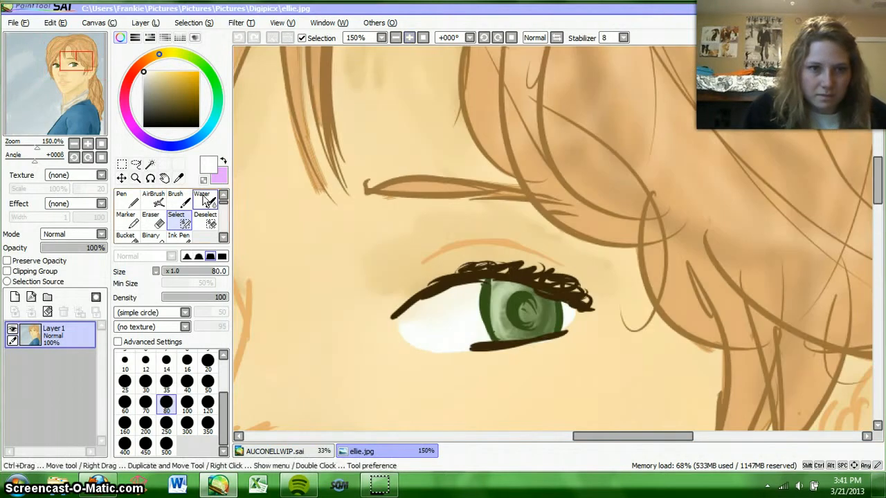
click(179, 178)
click(424, 183)
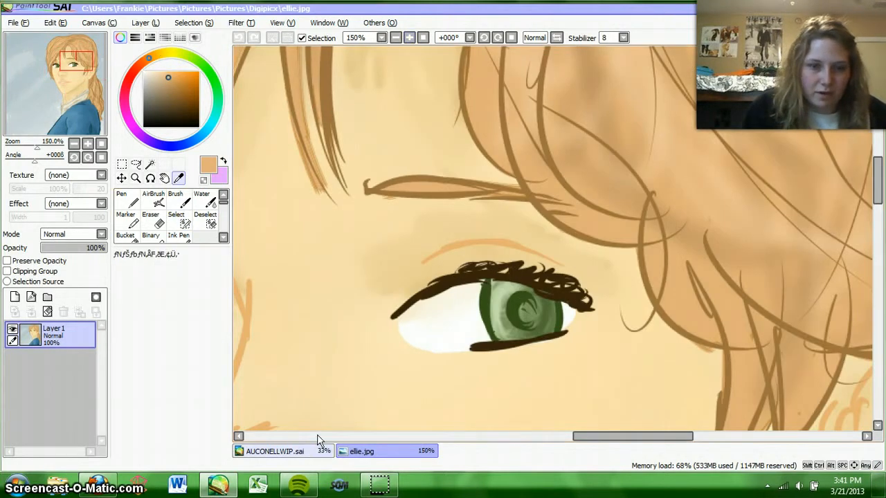
Step: Return to AUCONELLWIP.sai and bucket-fill the hair and eyebrow selection on elliehair with the sampled light orange-brown
click(291, 451)
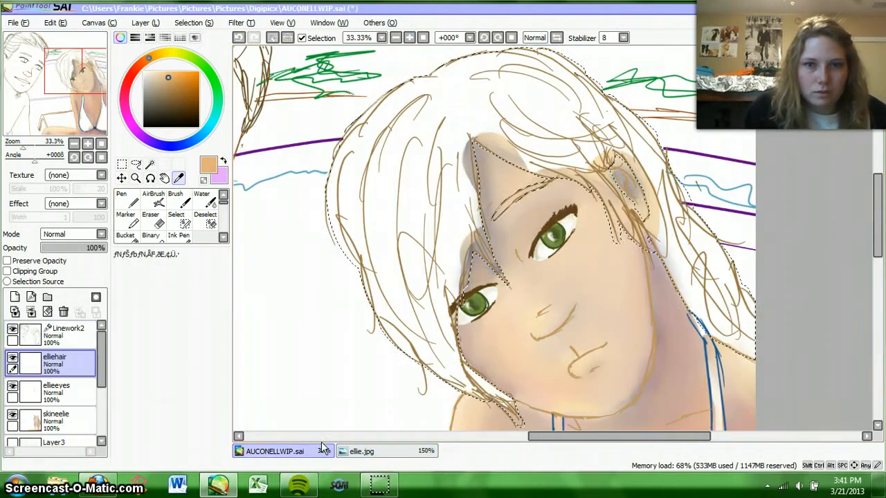
click(125, 235)
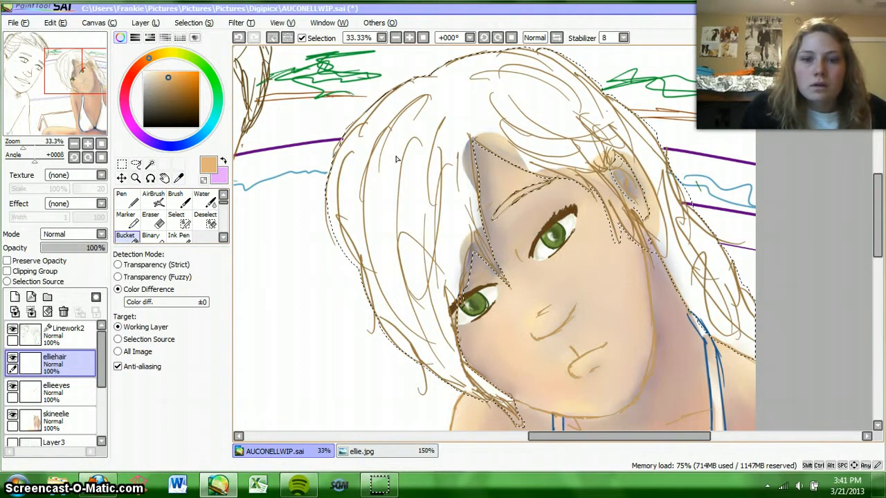
click(396, 159)
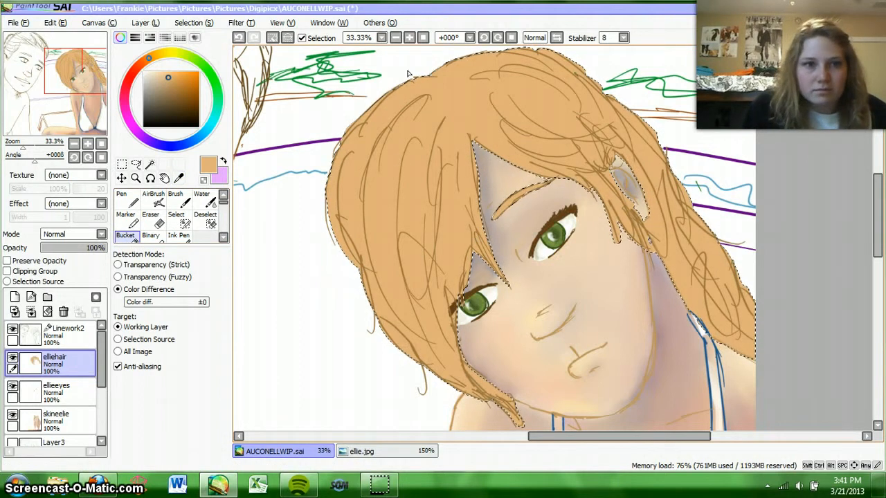
Step: Add a new layer above elliehair and paint dark brown shading around the hair parting with the Water brush at size 80
click(395, 37)
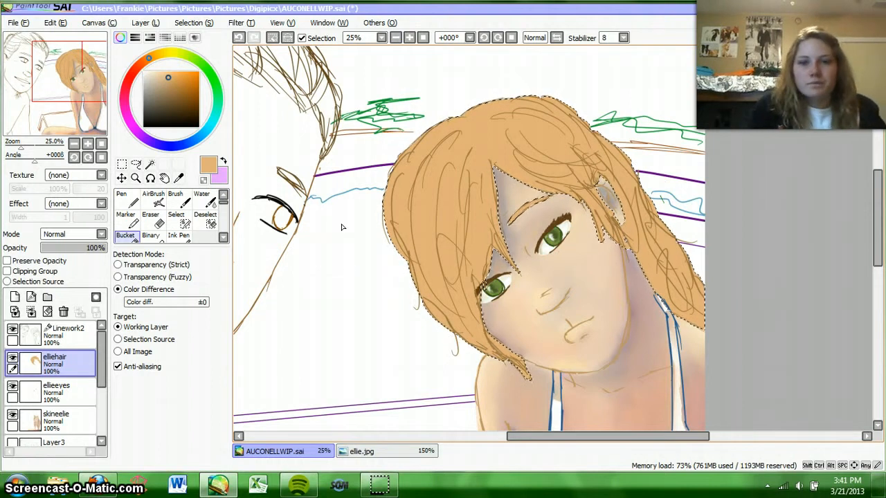
click(29, 312)
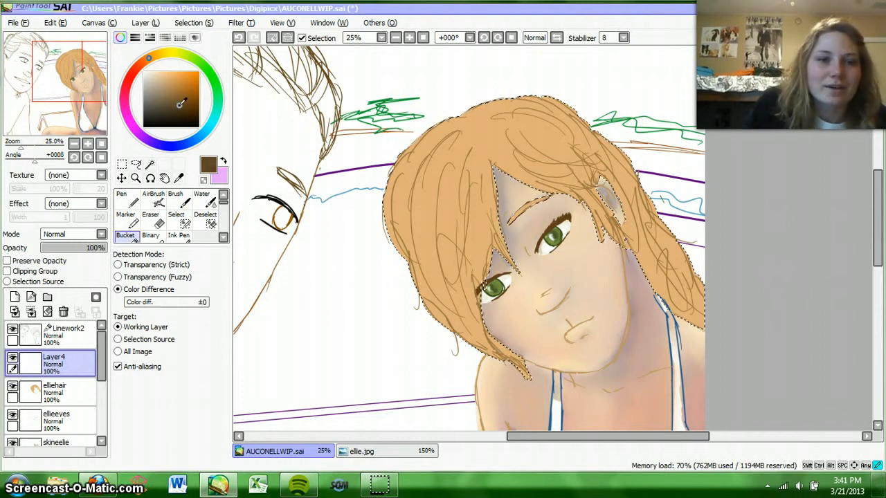
click(202, 200)
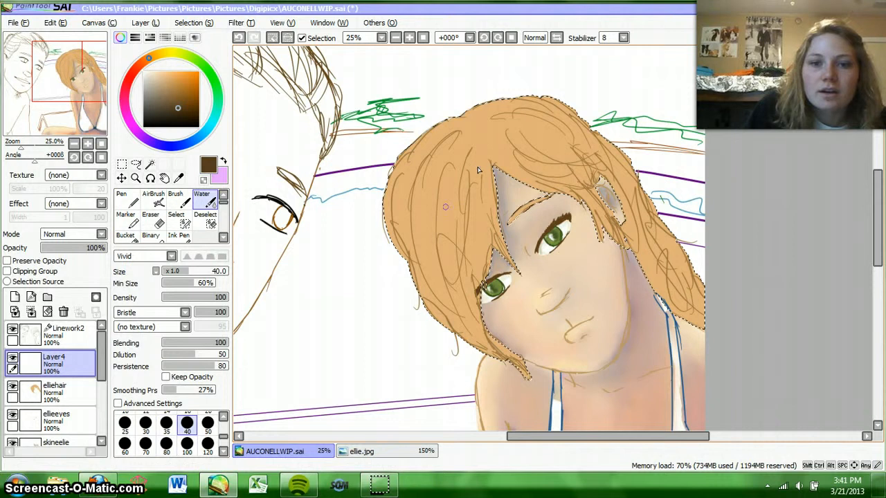
click(166, 444)
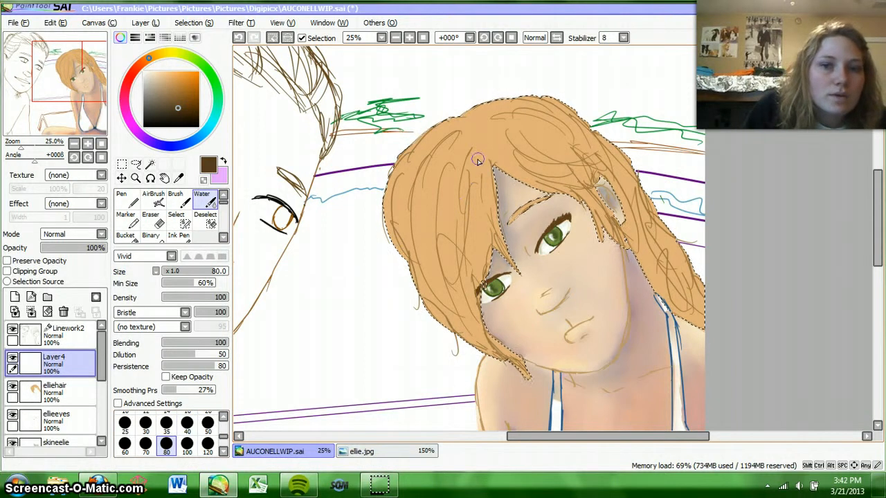
drag(473, 147, 470, 178)
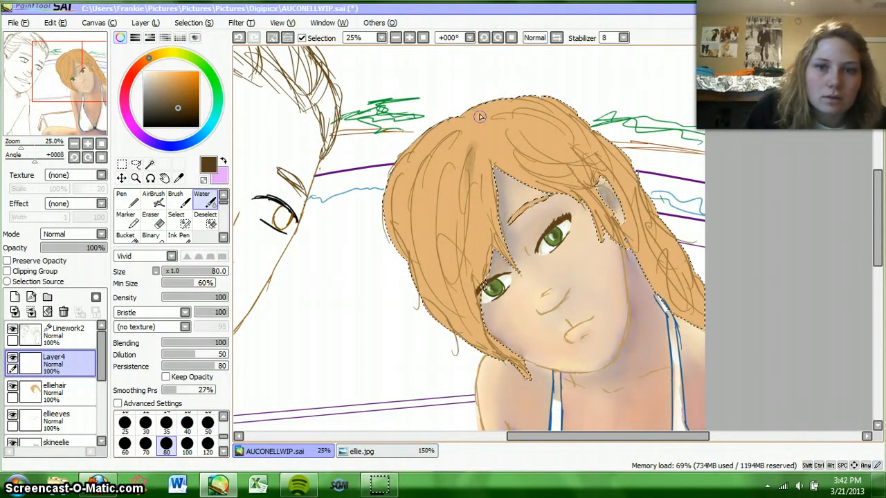
drag(492, 142, 493, 148)
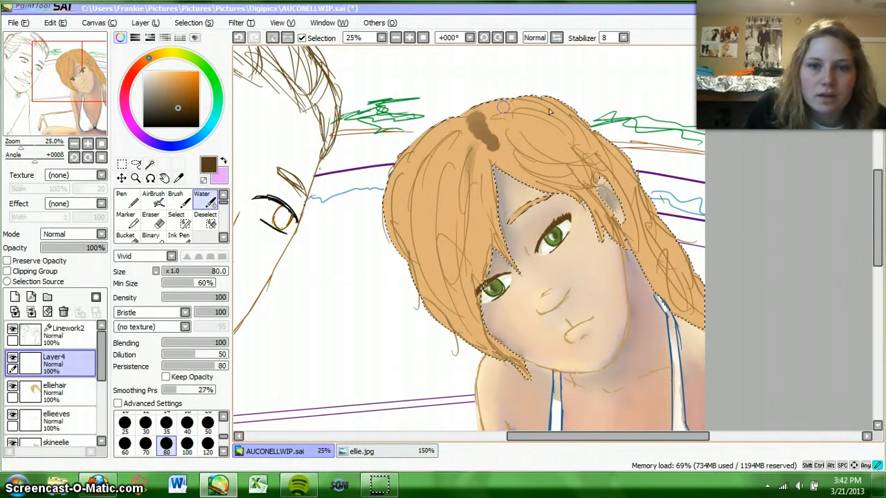
Step: Paint size 80 dark brown Water strokes over the back of the crown, down the ponytail and across the hair swept above the ear
mouse_move(496, 116)
mouse_down()
mouse_move(531, 111)
mouse_move(588, 146)
mouse_up()
mouse_move(548, 116)
mouse_down()
mouse_move(641, 186)
mouse_move(664, 260)
mouse_up()
mouse_move(647, 220)
mouse_down()
mouse_move(662, 297)
mouse_move(713, 316)
mouse_up()
mouse_move(634, 246)
mouse_down()
mouse_move(669, 282)
mouse_move(671, 304)
mouse_up()
drag(679, 266, 701, 312)
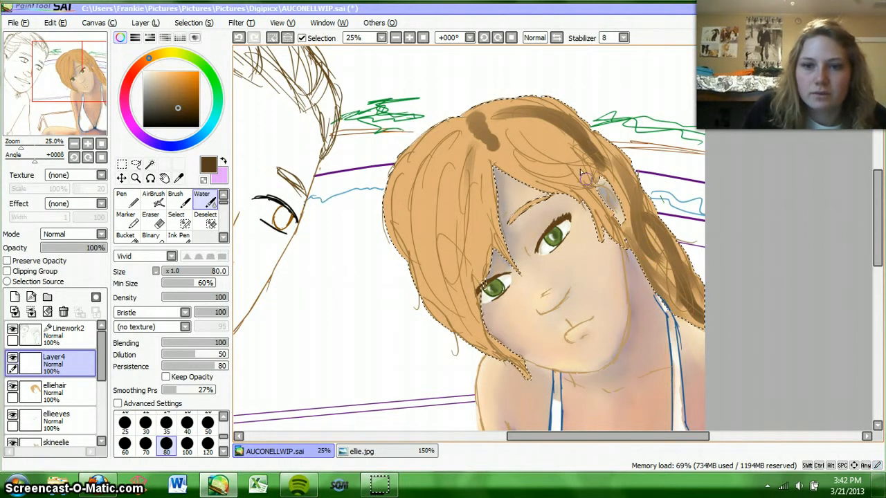
mouse_move(515, 135)
mouse_down()
mouse_move(527, 146)
mouse_move(606, 162)
mouse_up()
drag(511, 152, 576, 186)
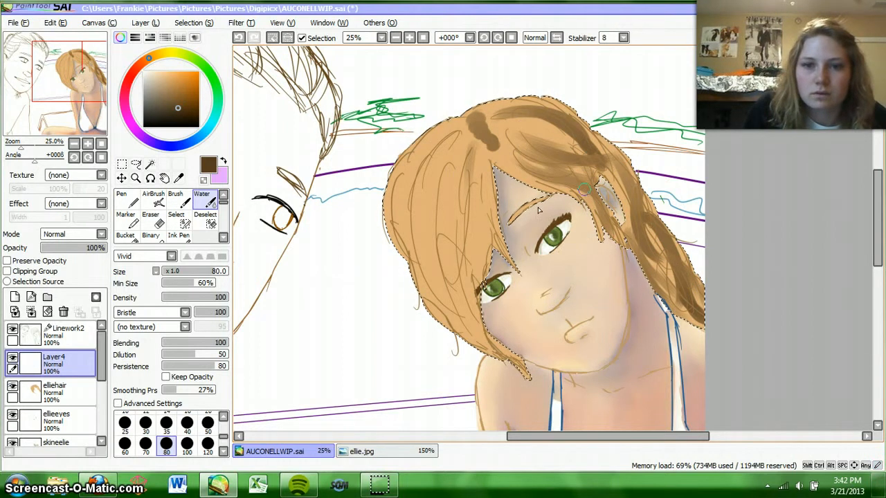
drag(485, 169, 453, 269)
drag(462, 214, 471, 339)
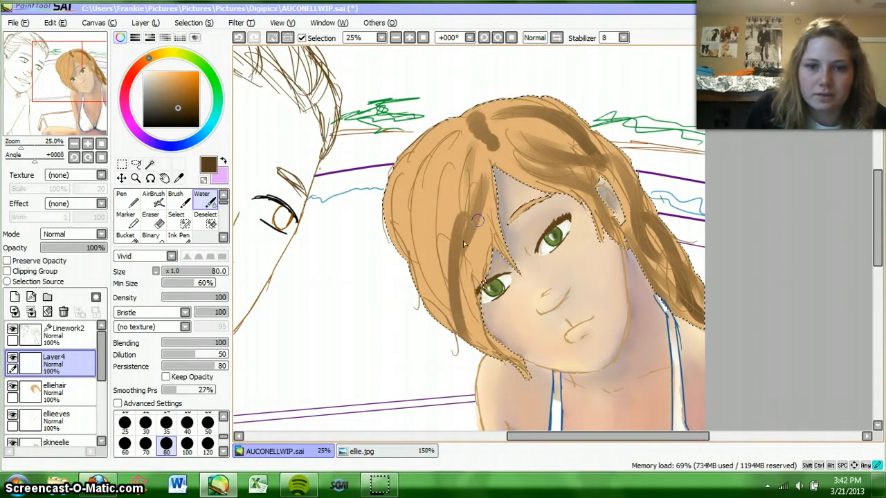
click(238, 38)
click(239, 38)
click(239, 38)
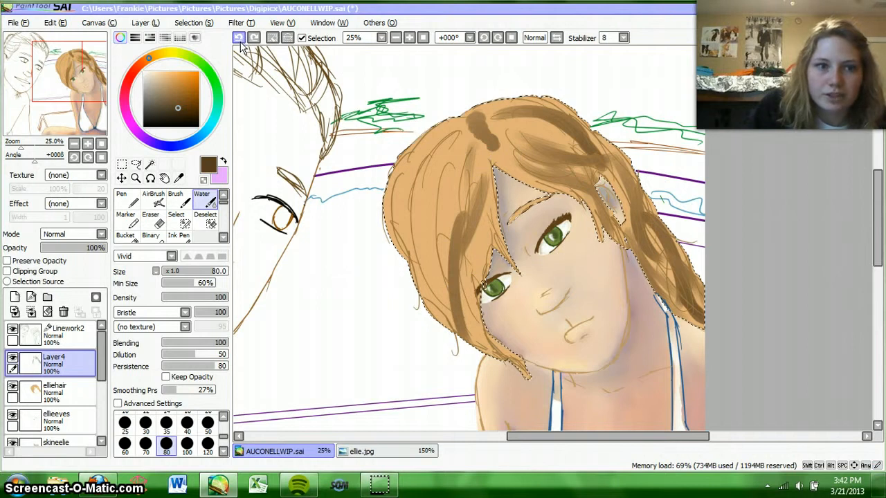
click(239, 38)
click(239, 38)
click(240, 39)
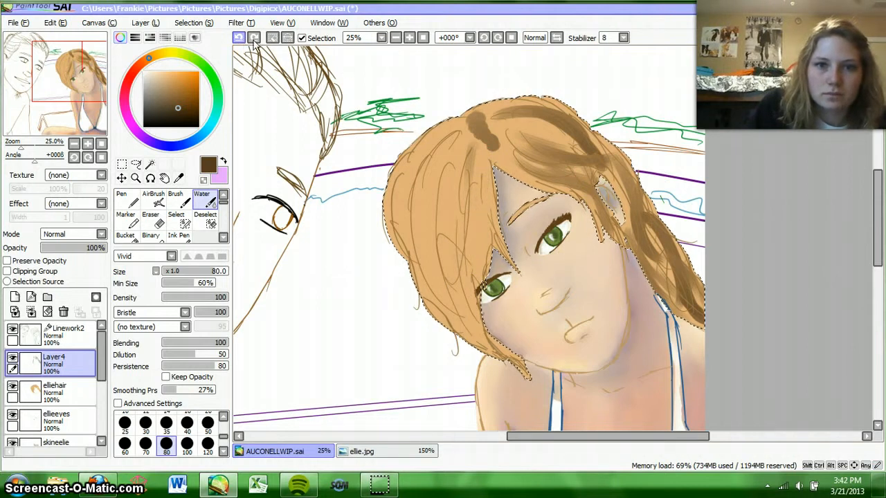
Step: Paint size 80 dark brown Water strokes down the long side fringe, from the parting to the pointed tips beside the cheek
drag(454, 165, 437, 223)
drag(450, 149, 409, 265)
drag(468, 169, 477, 251)
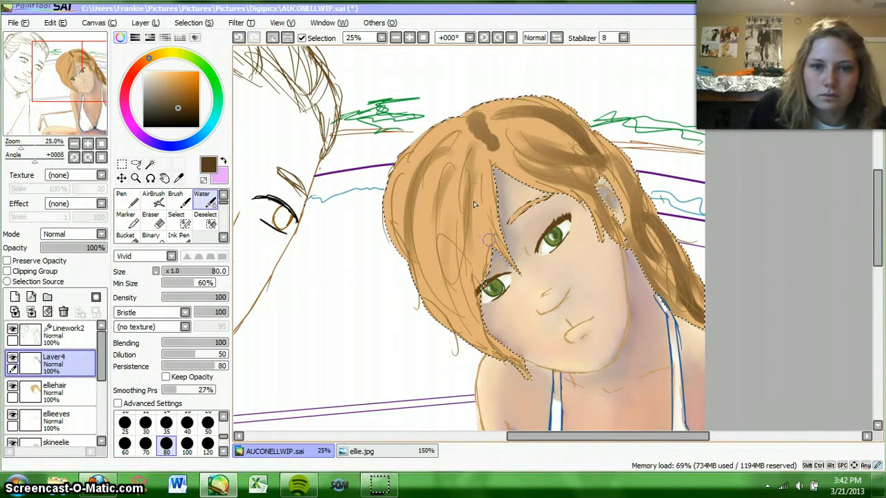
drag(489, 186, 470, 296)
drag(477, 228, 457, 320)
drag(419, 241, 516, 351)
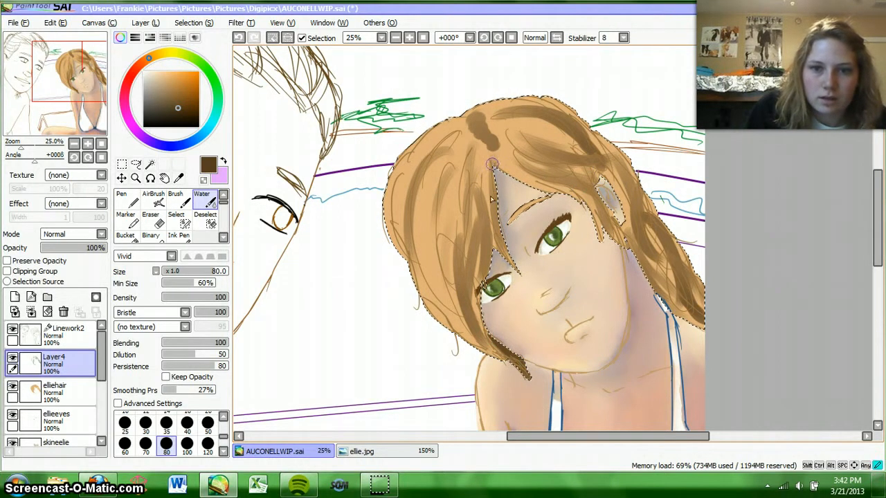
mouse_move(458, 126)
mouse_down()
mouse_move(407, 161)
mouse_move(393, 231)
mouse_up()
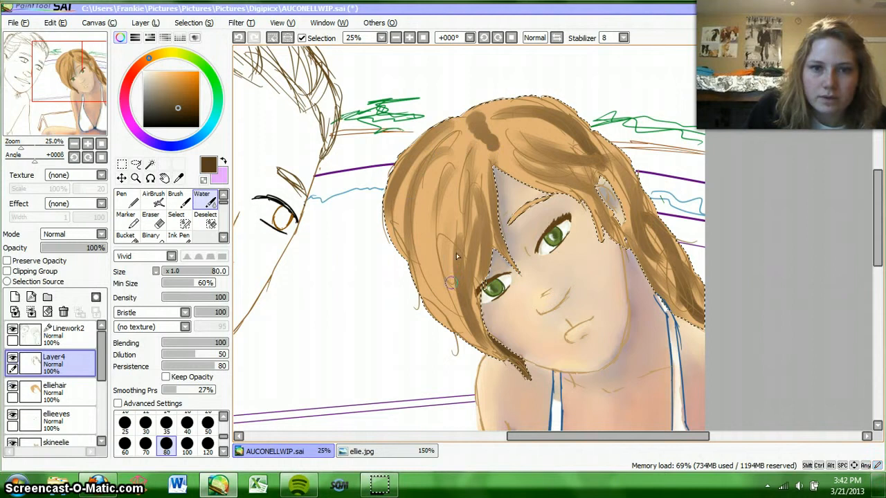
mouse_move(451, 175)
mouse_down()
mouse_move(450, 308)
mouse_move(441, 308)
mouse_up()
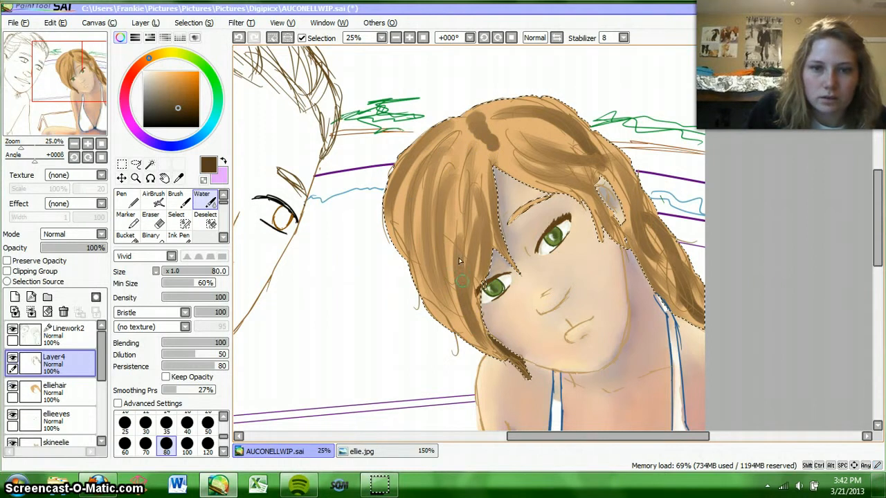
Step: Paint more dark brown Water strokes over the crown, across the hair swept above the forehead and down around the ear
mouse_move(461, 170)
mouse_down()
mouse_move(513, 110)
mouse_move(575, 155)
mouse_move(510, 131)
mouse_move(509, 151)
mouse_move(507, 99)
mouse_move(601, 141)
mouse_up()
mouse_move(559, 110)
mouse_down()
mouse_move(516, 108)
mouse_move(477, 125)
mouse_up()
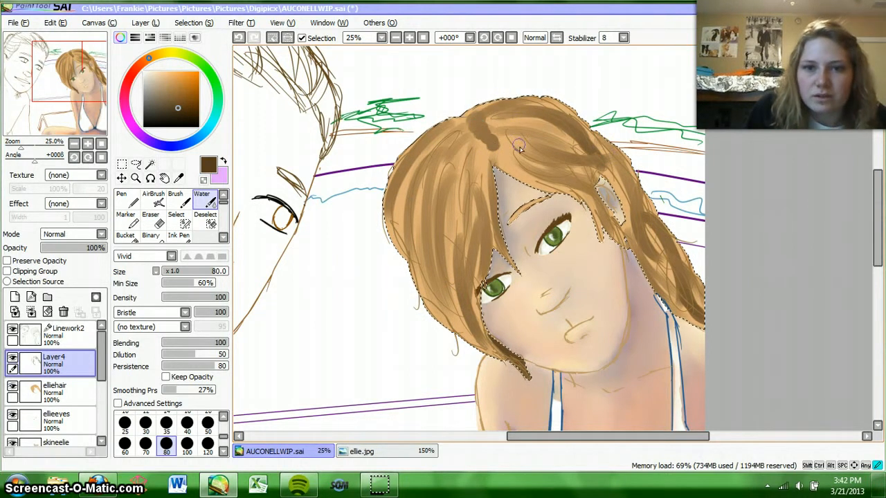
drag(509, 157, 589, 192)
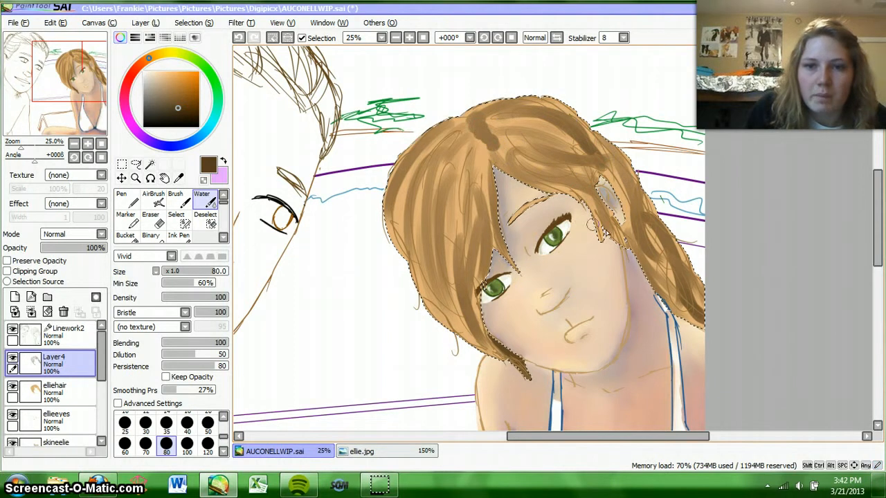
drag(599, 137, 631, 220)
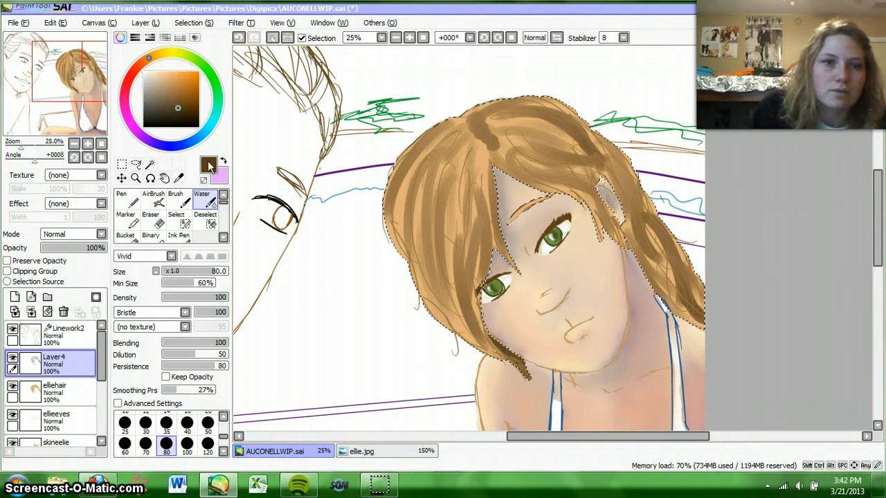
Step: Add a new layer above Layer4 and set up the Water brush at size 9 with a light tan colour for fine hair strands
click(187, 94)
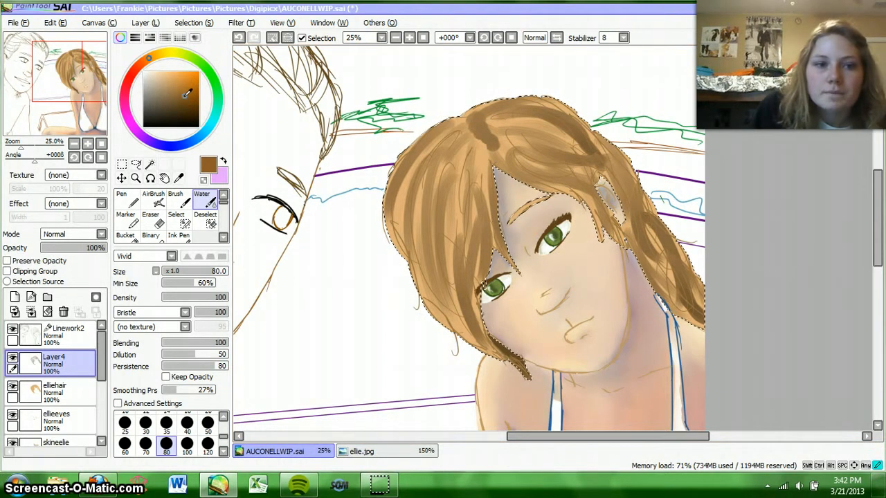
drag(170, 85, 173, 81)
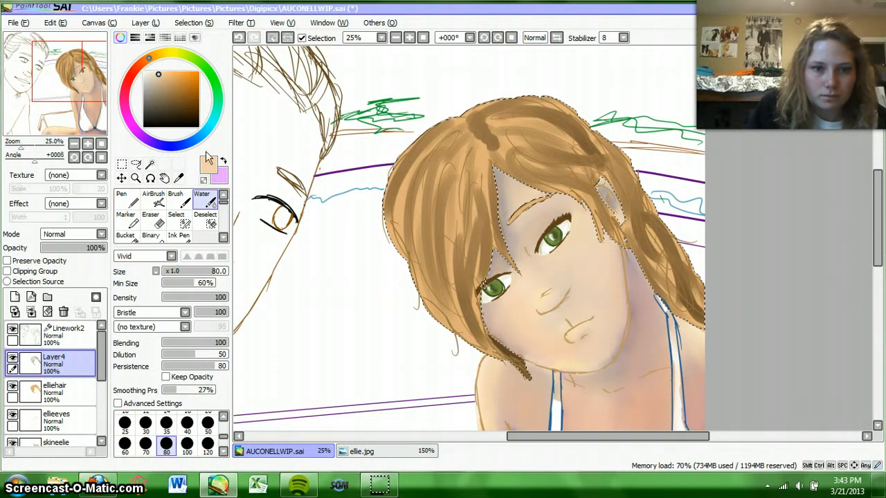
click(187, 427)
click(223, 417)
click(223, 417)
click(223, 417)
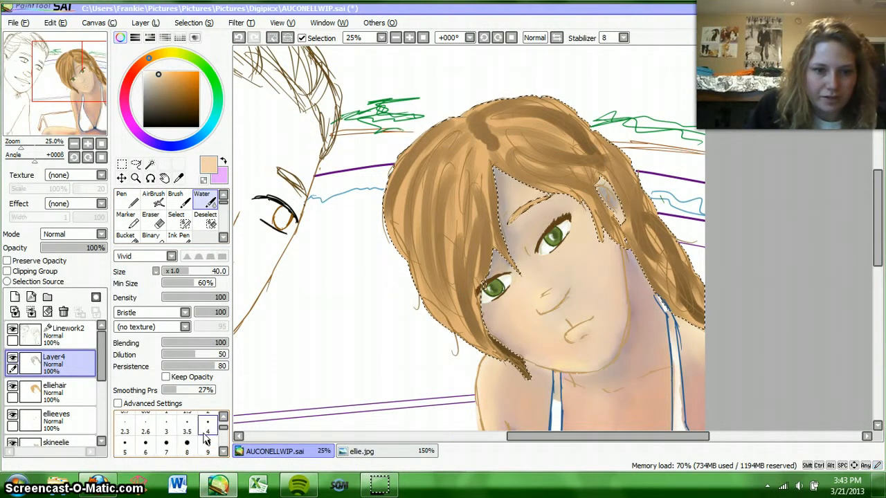
click(207, 443)
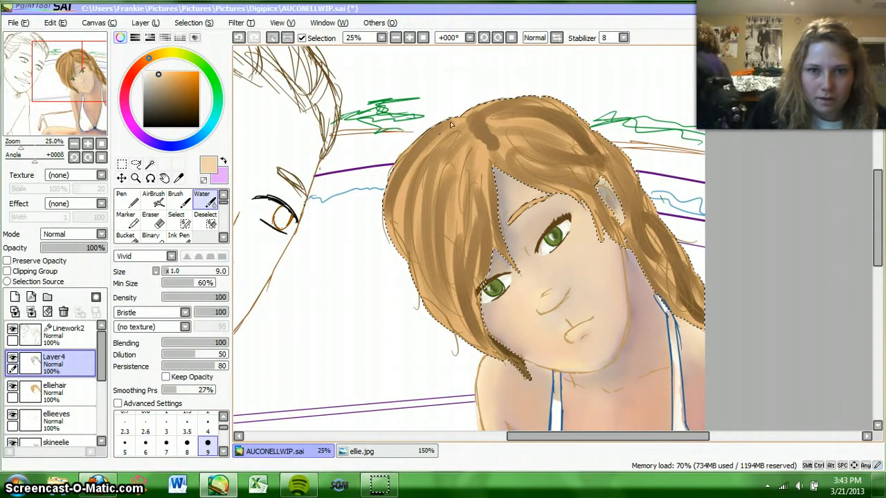
click(15, 298)
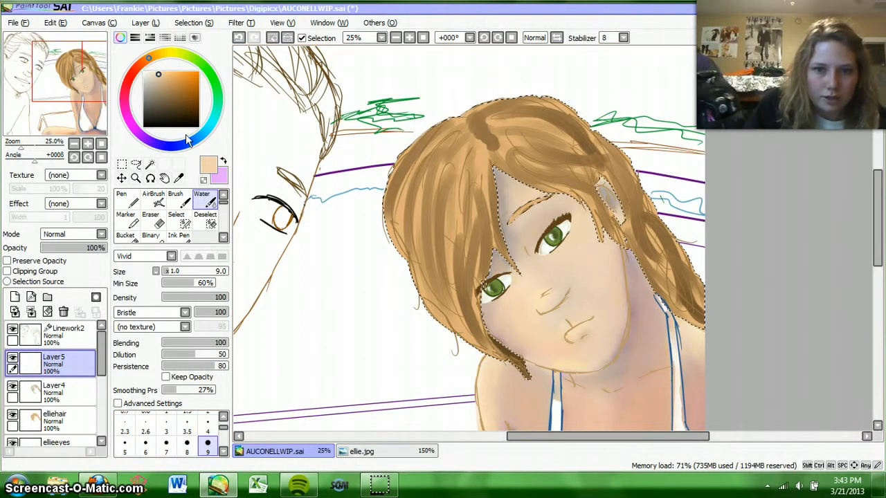
click(174, 80)
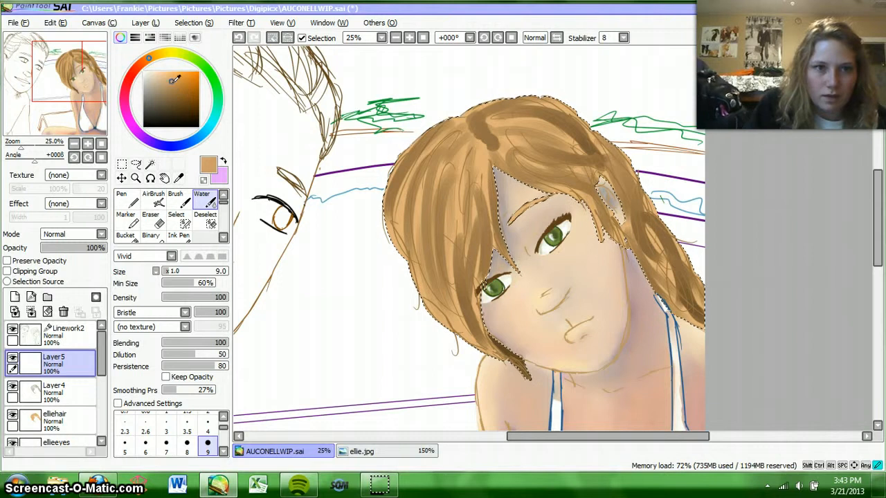